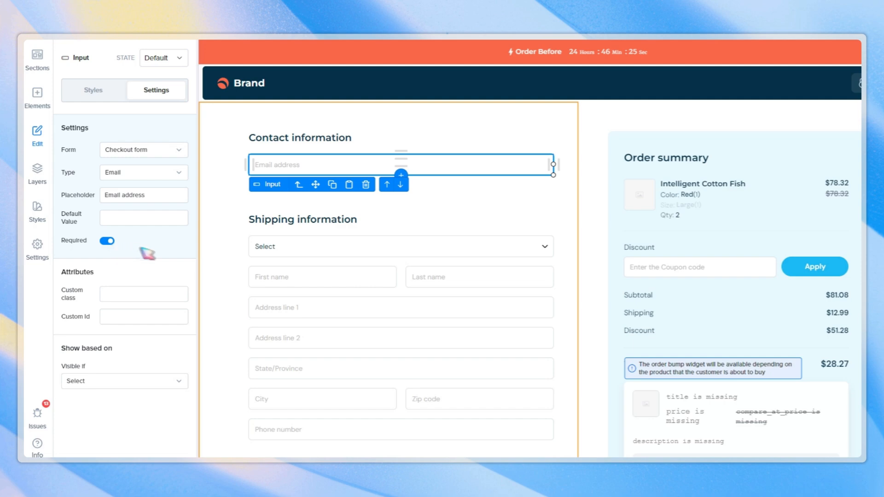
Inspect the checkout form's phone number field styles and toggle the page preview on and off.
scroll(375, 264, "down", 6)
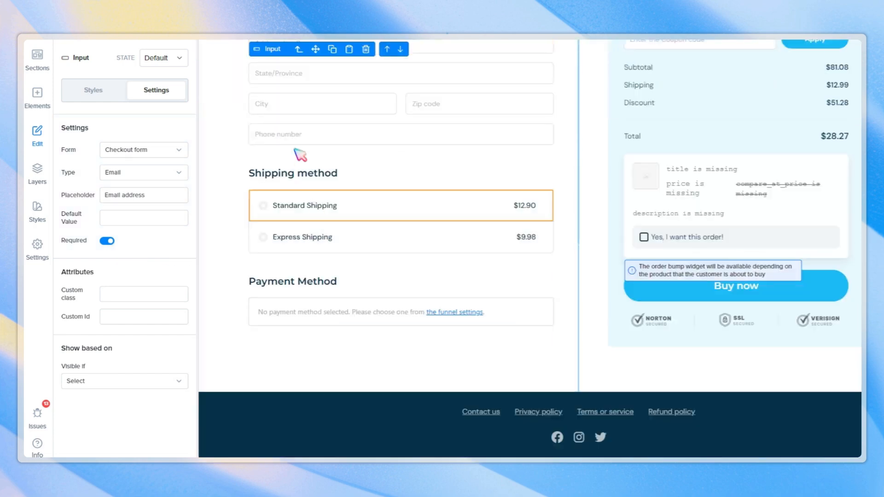
left_click(299, 134)
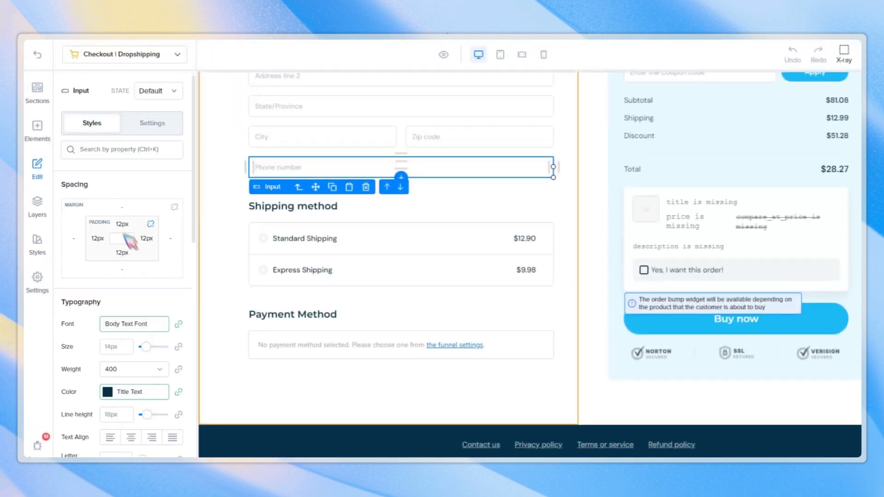
scroll(146, 325, "down", 5)
scroll(150, 322, "up", 4)
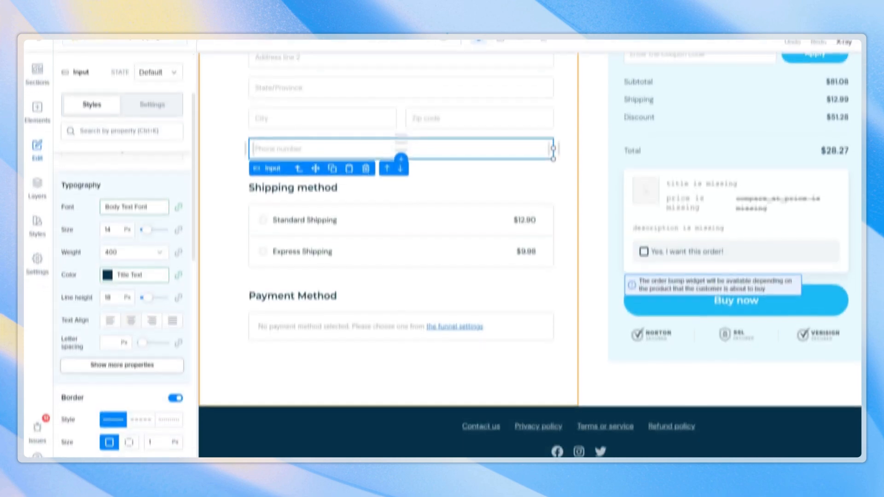
left_click(134, 381)
scroll(138, 324, "down", 2)
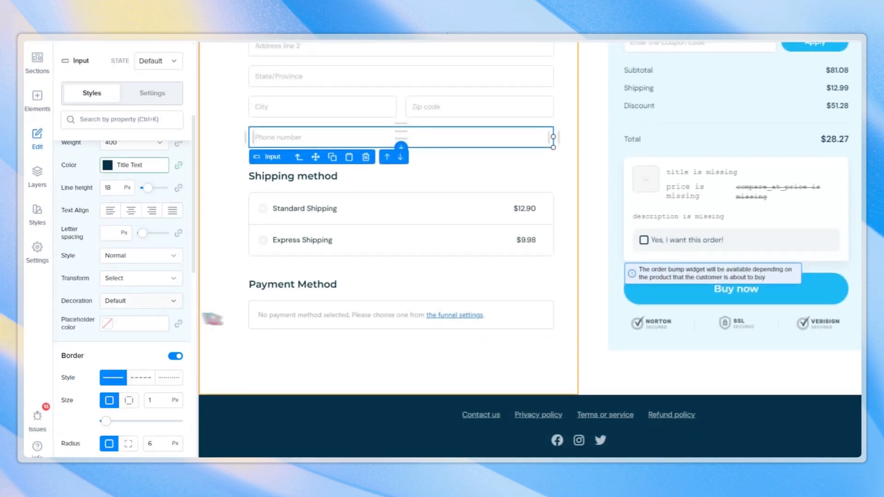
scroll(414, 292, "up", 5)
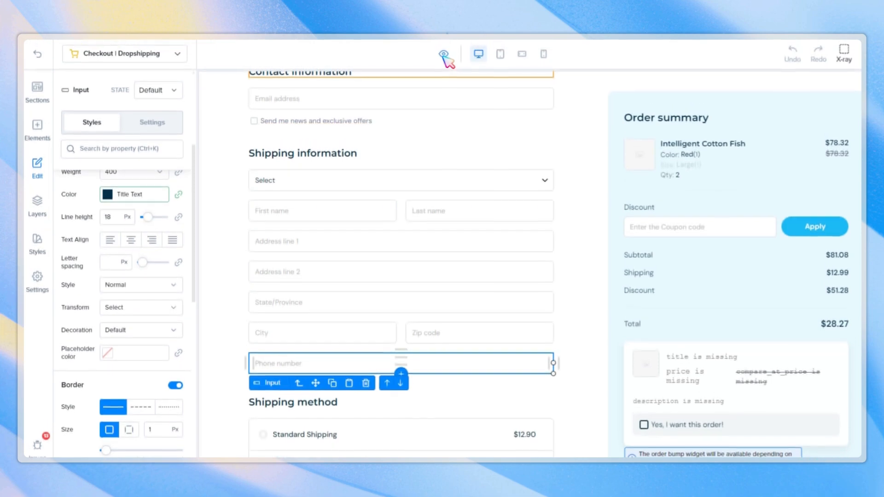
left_click(443, 55)
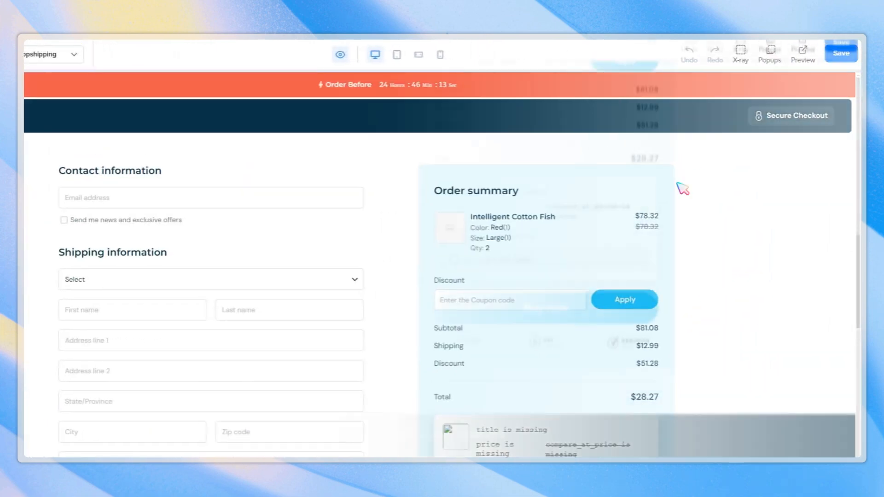
left_click(340, 55)
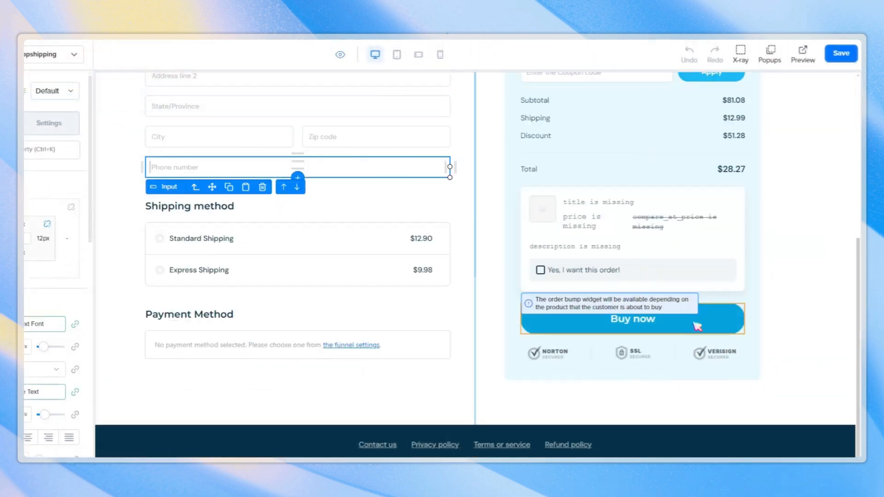
Set the Buy now button to process checkout and go to the Upsell - Dropshipping page.
left_click(698, 326)
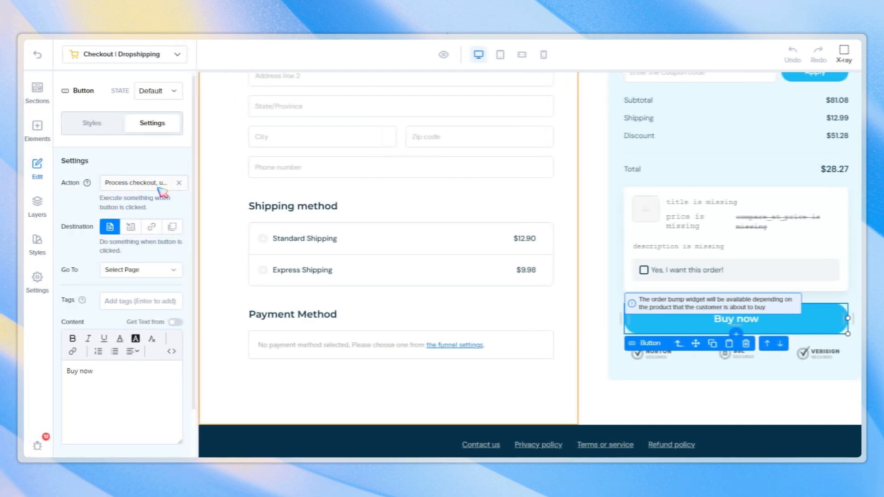
left_click(163, 192)
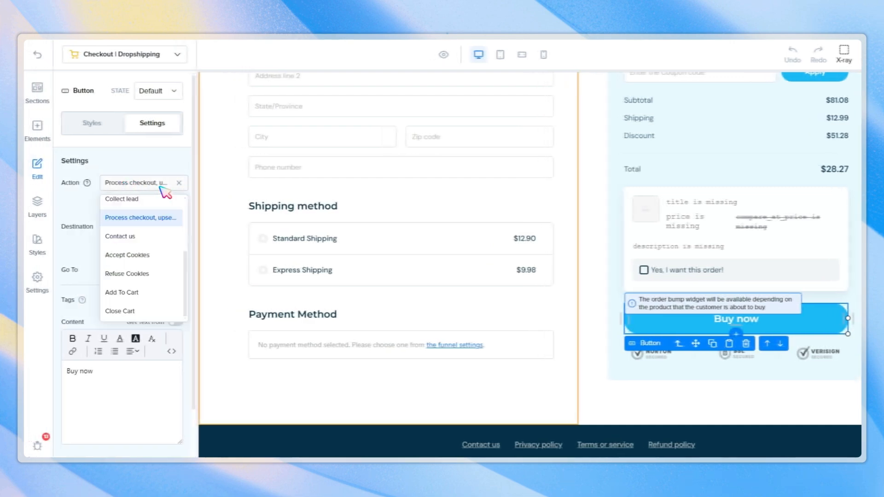
left_click(82, 270)
left_click(150, 273)
scroll(161, 282, "down", 2)
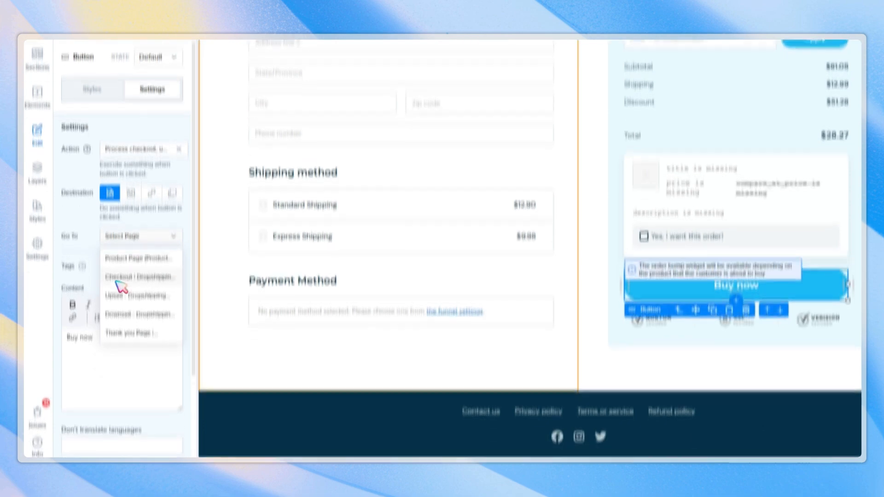
left_click(142, 281)
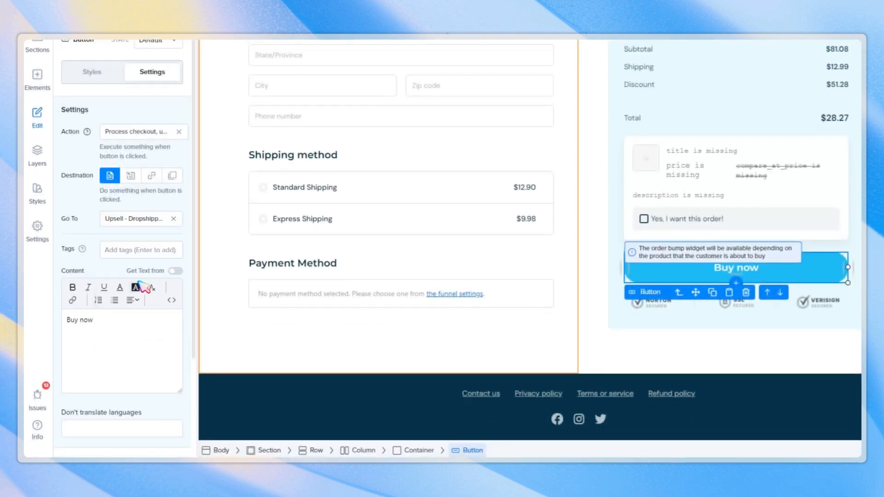
scroll(651, 332, "up", 6)
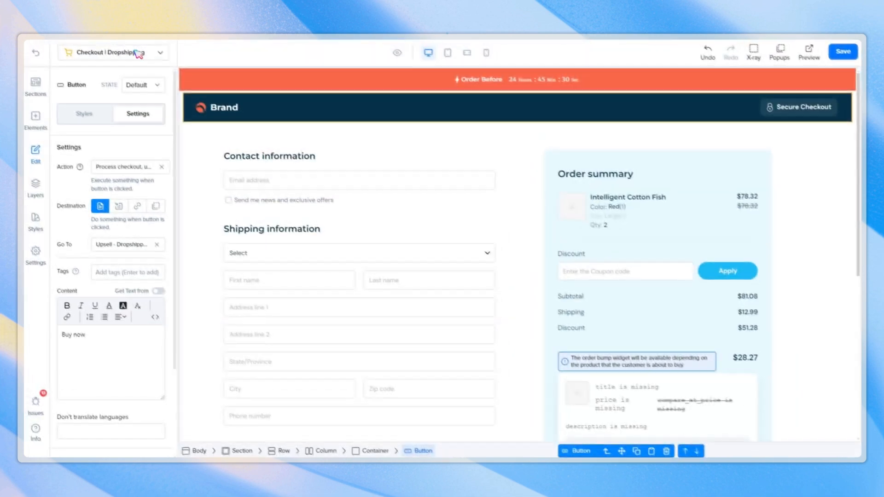
Open the Upsell - Dropshipping page and look through its sections.
left_click(146, 54)
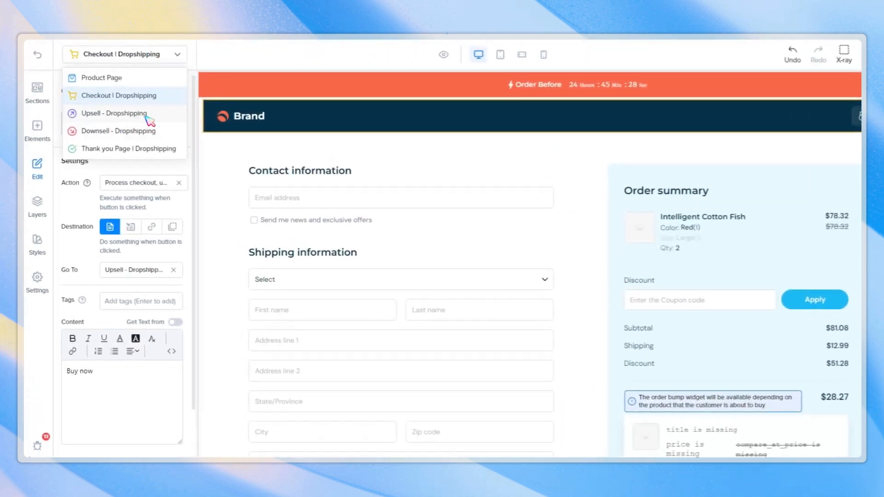
left_click(148, 115)
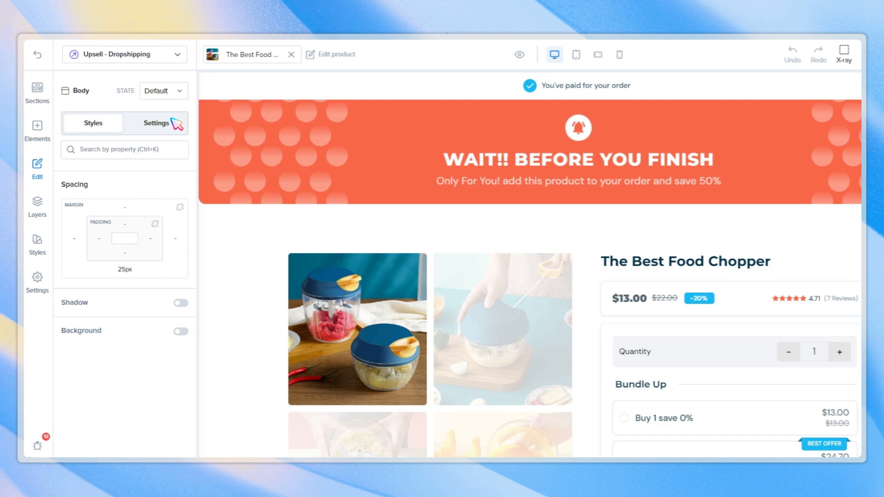
scroll(276, 184, "down", 15)
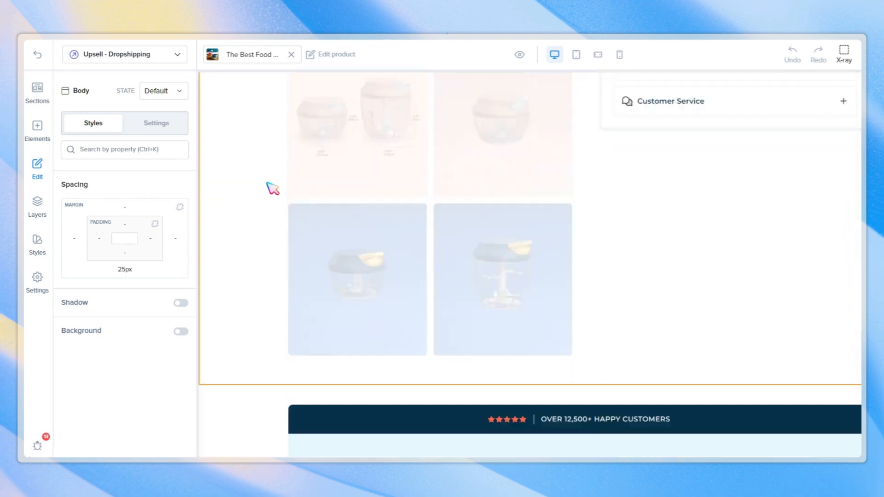
scroll(272, 188, "down", 15)
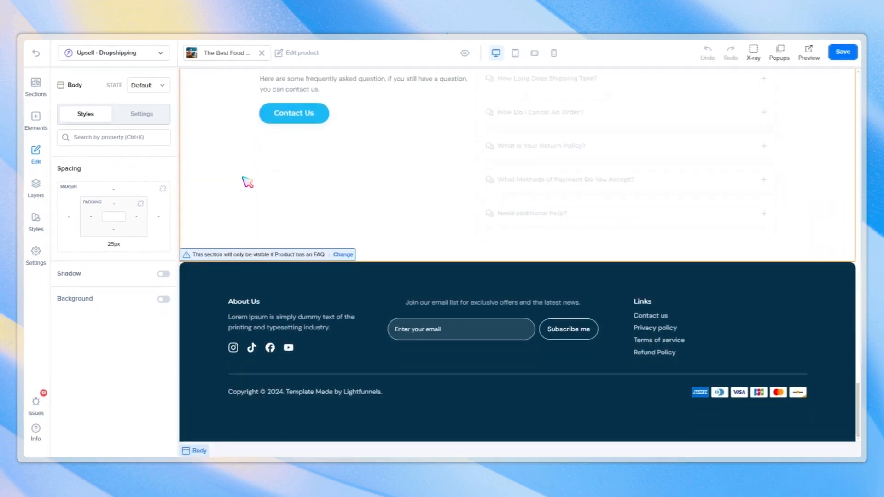
scroll(247, 183, "up", 20)
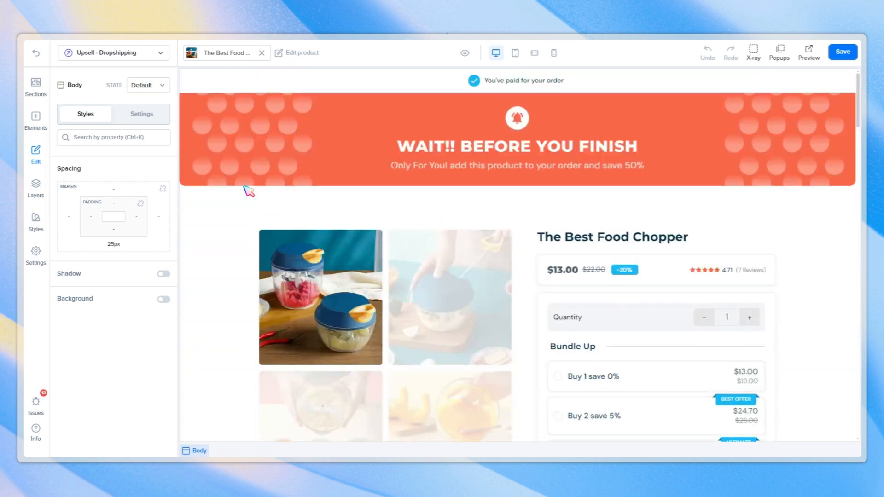
left_click(295, 85)
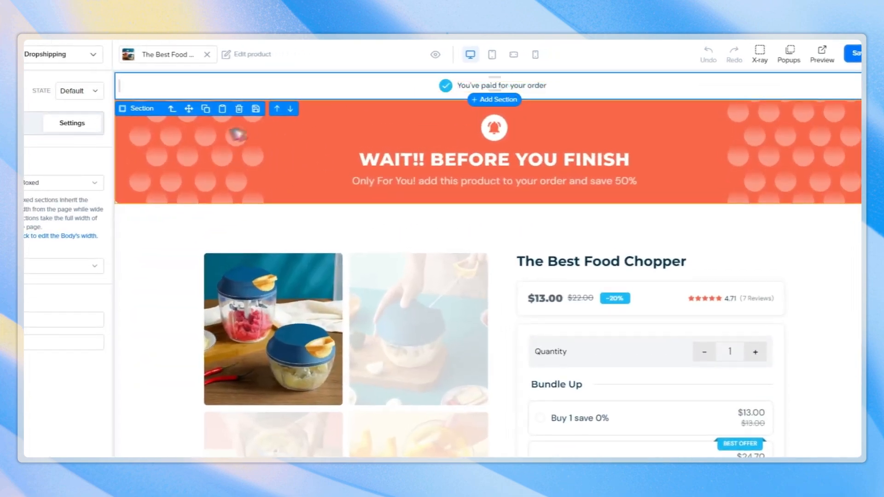
left_click(187, 185)
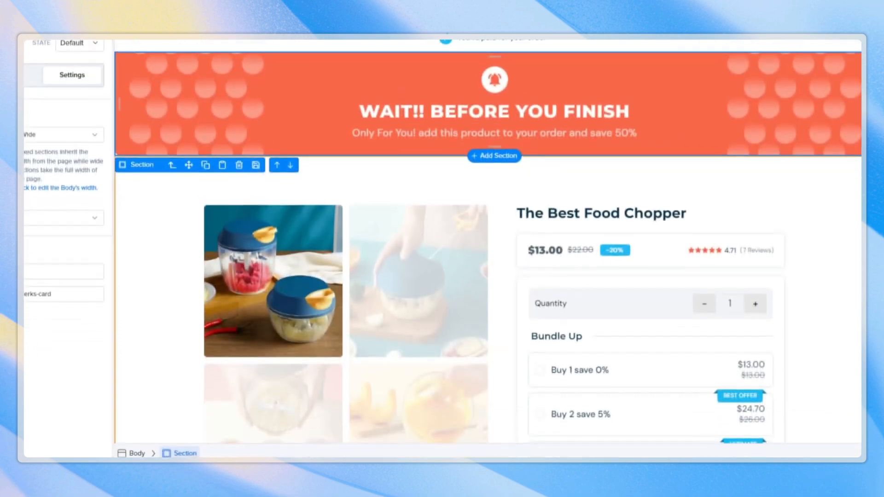
scroll(816, 253, "down", 4)
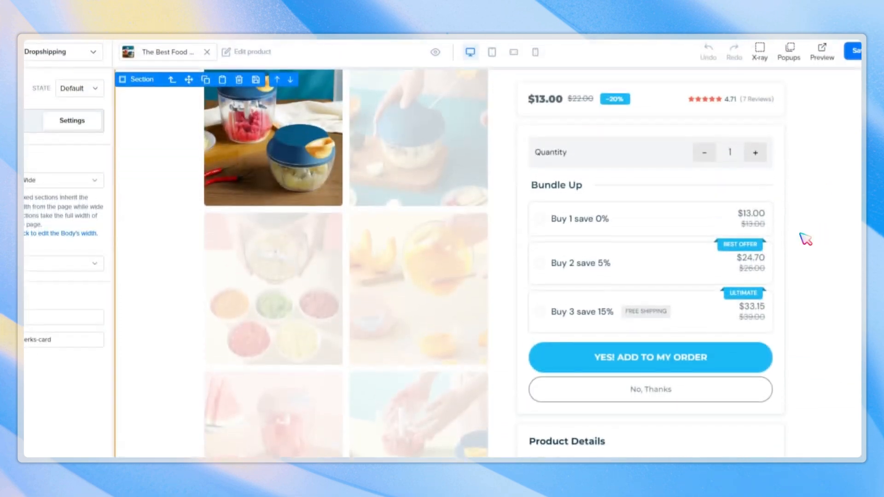
scroll(795, 220, "down", 2)
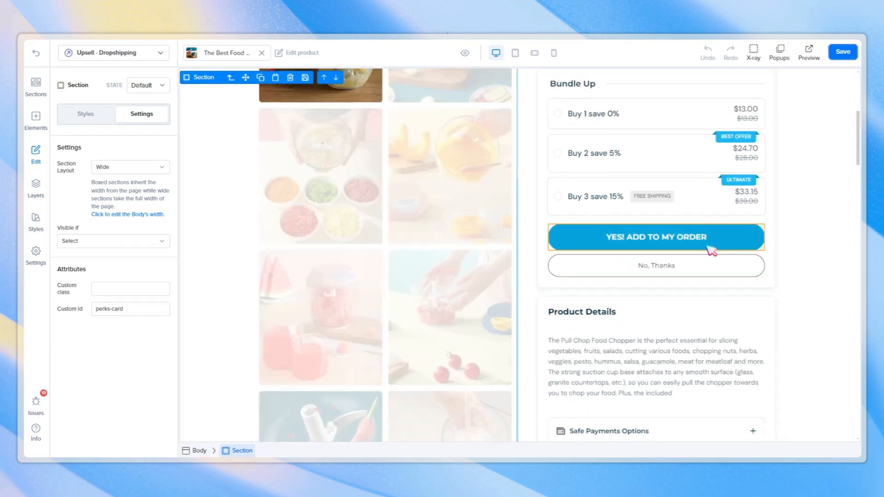
Set the YES! ADD TO MY ORDER button to process checkout and go to the Thank you Page.
left_click(714, 248)
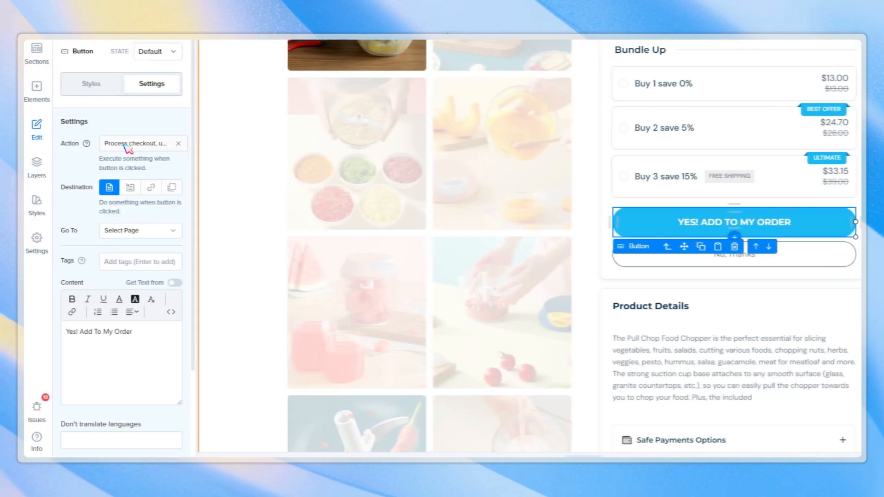
left_click(148, 145)
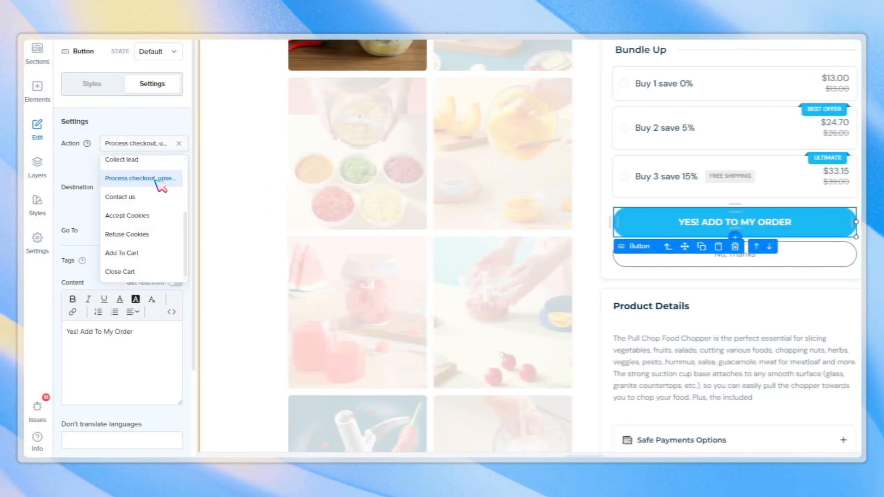
left_click(163, 184)
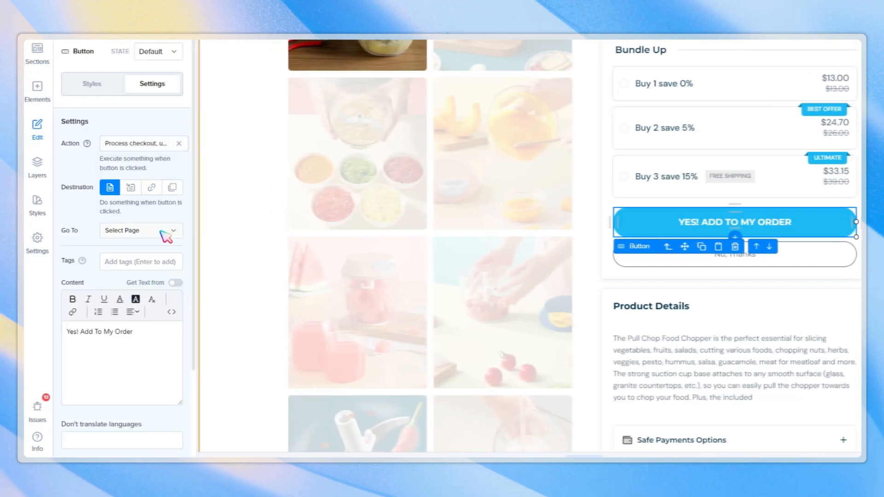
left_click(166, 232)
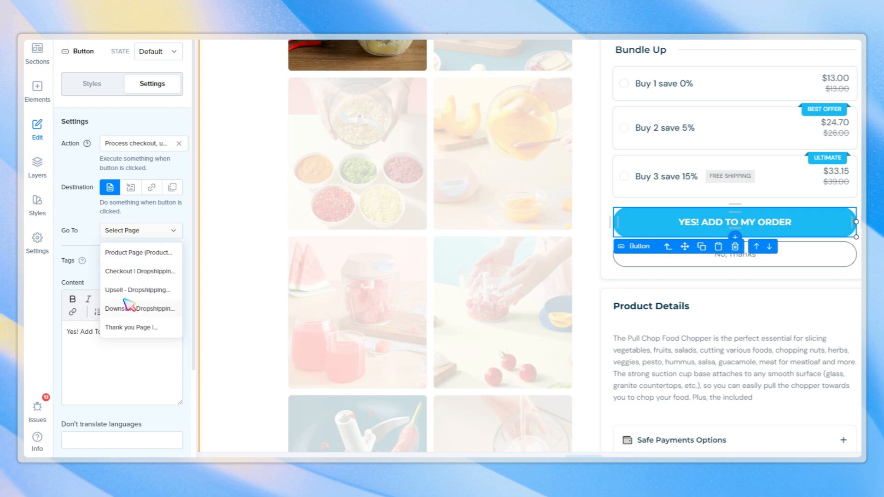
left_click(147, 328)
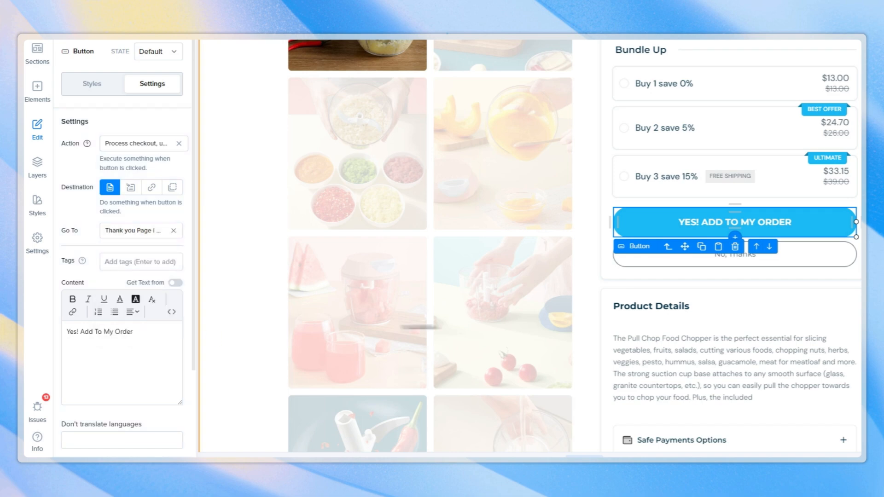
Point the No, Thanks button's destination to the Downsell - Dropshipping page.
left_click(791, 264)
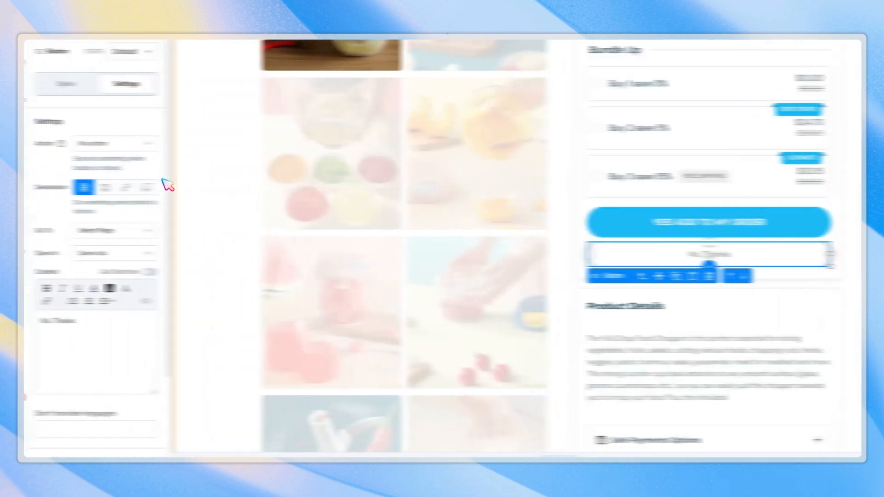
left_click(141, 234)
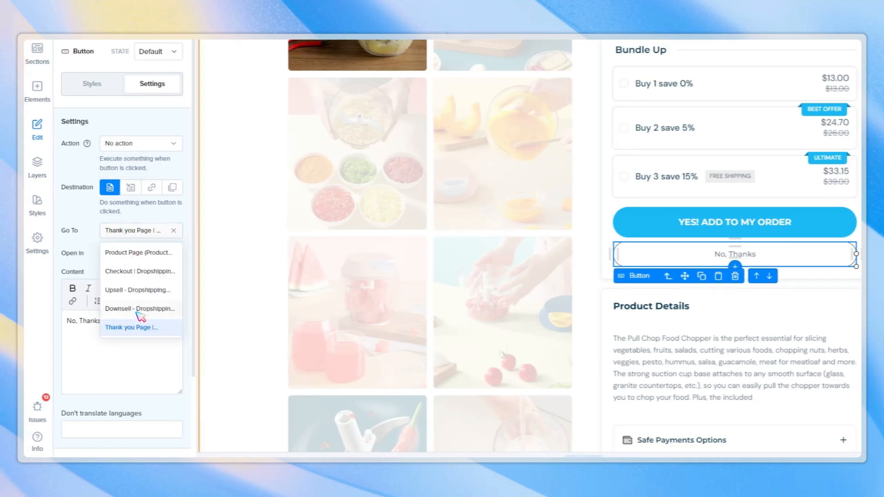
left_click(138, 309)
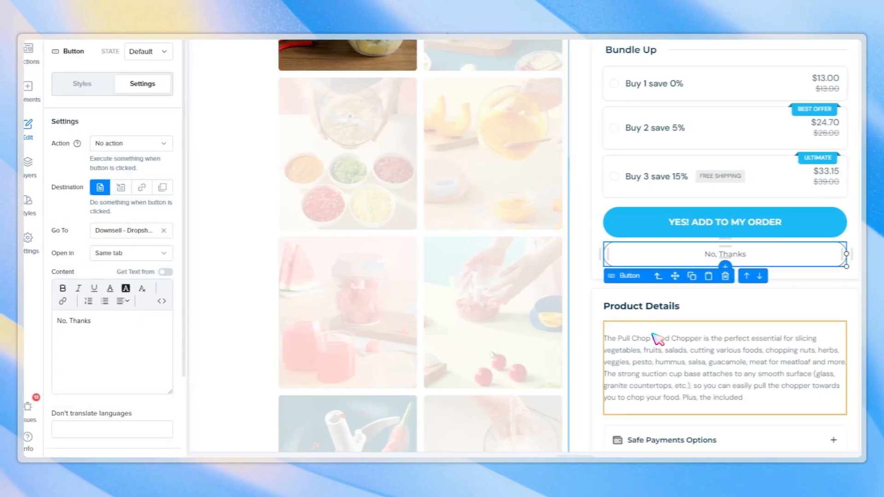
scroll(653, 335, "down", 4)
scroll(654, 336, "up", 6)
Open the Downsell - Dropshipping page and look through its content.
left_click(120, 23)
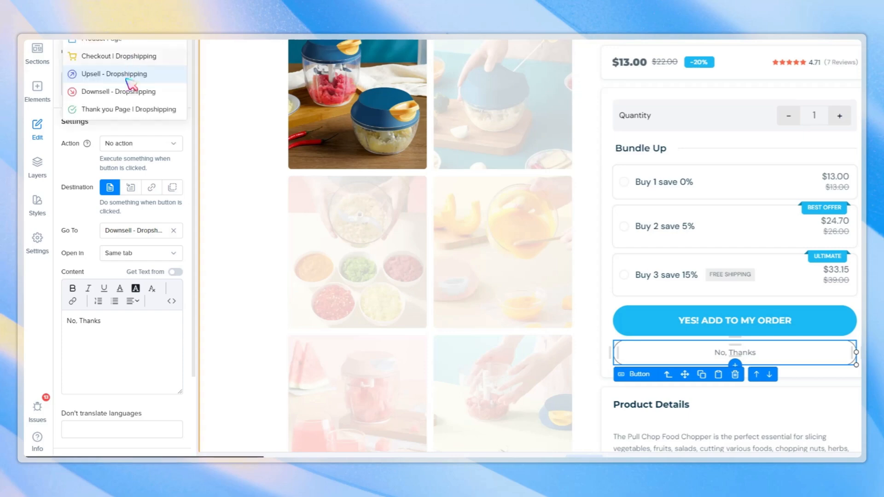
left_click(129, 92)
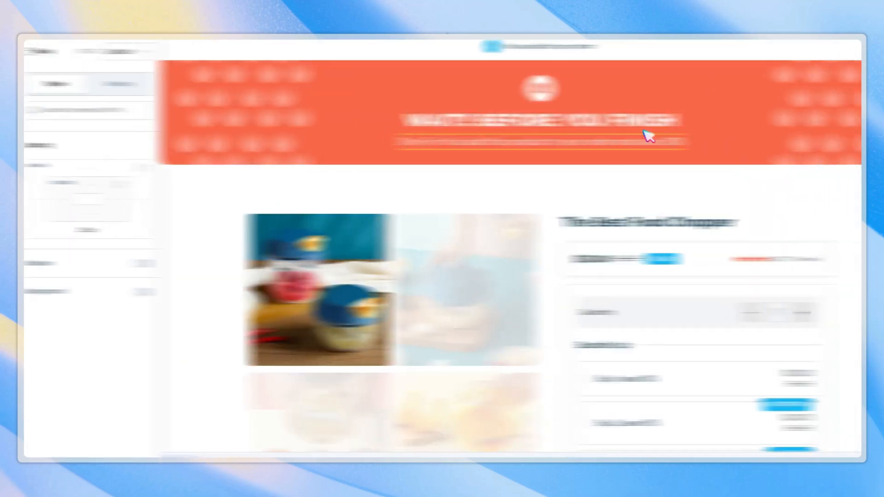
scroll(723, 134, "down", 10)
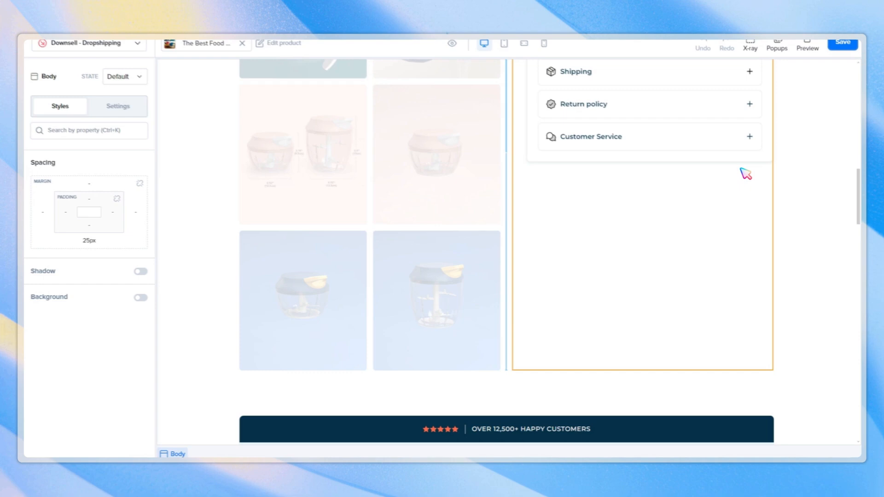
scroll(747, 175, "down", 15)
scroll(805, 271, "up", 17)
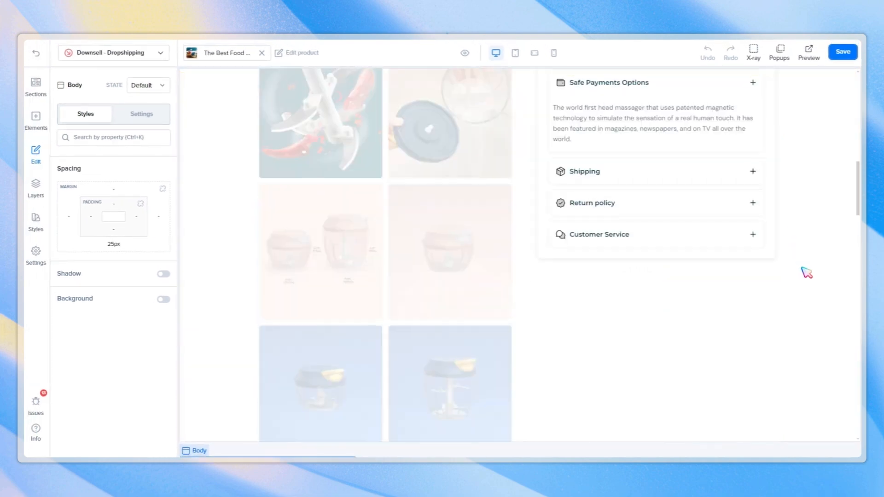
scroll(807, 273, "up", 6)
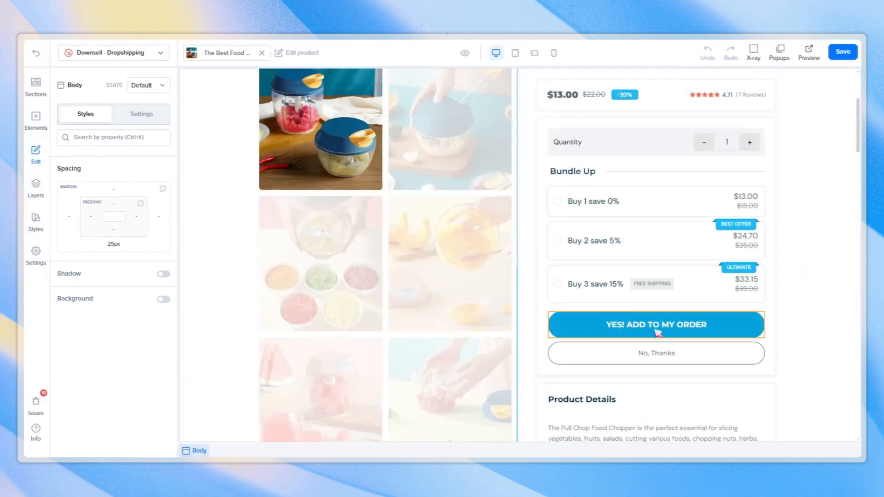
Set the Downsell page's YES! ADD TO MY ORDER button to go to the Thank you Page.
left_click(657, 331)
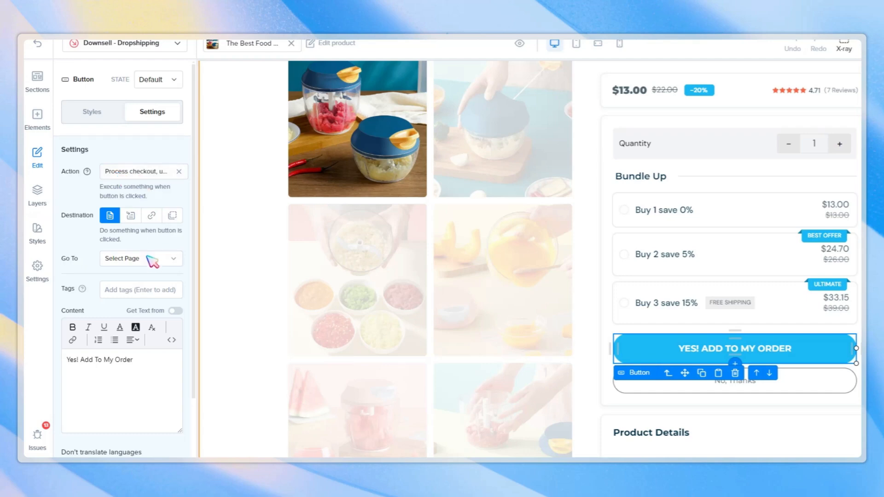
left_click(152, 262)
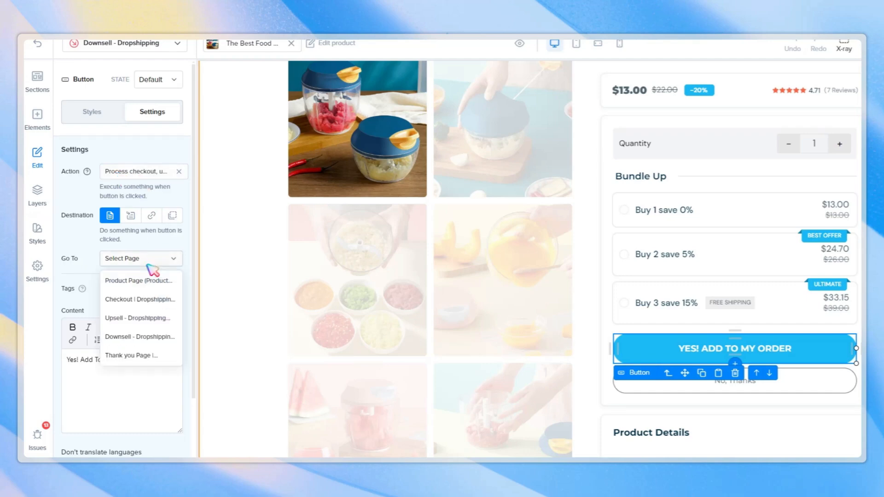
left_click(145, 357)
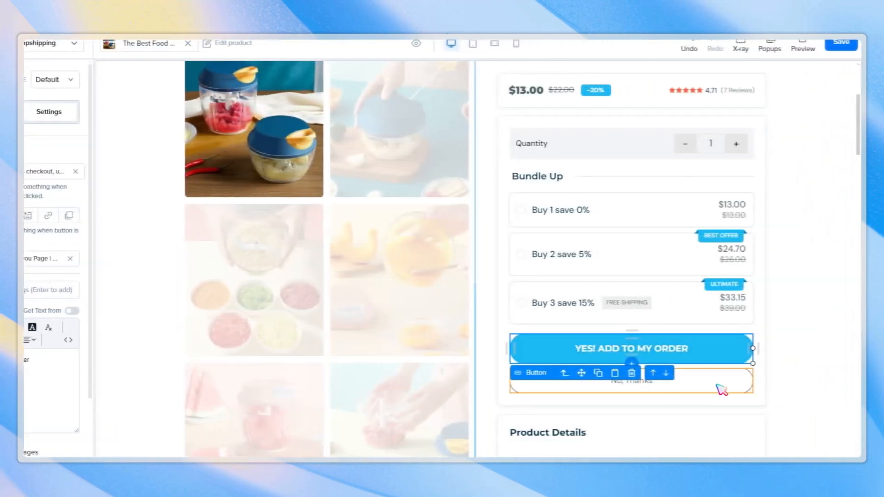
Point the Downsell page's No, Thanks button to the Thank you Page, leaving its action as No action.
left_click(718, 387)
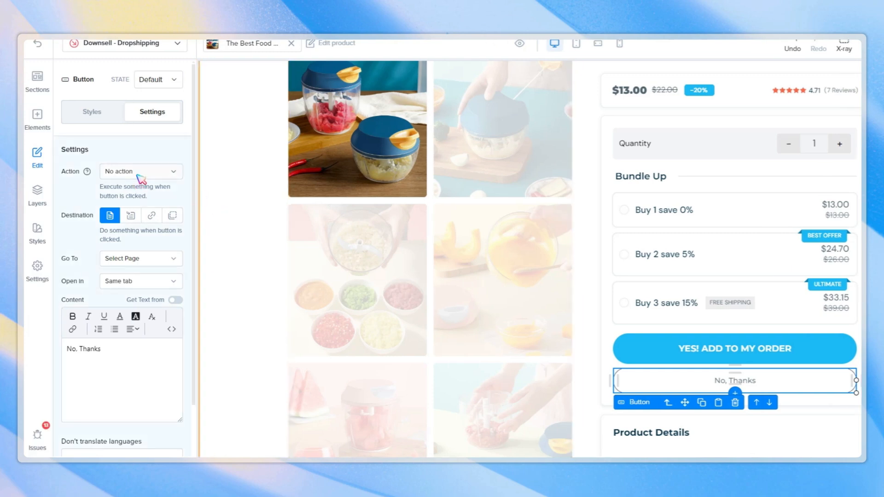
left_click(141, 179)
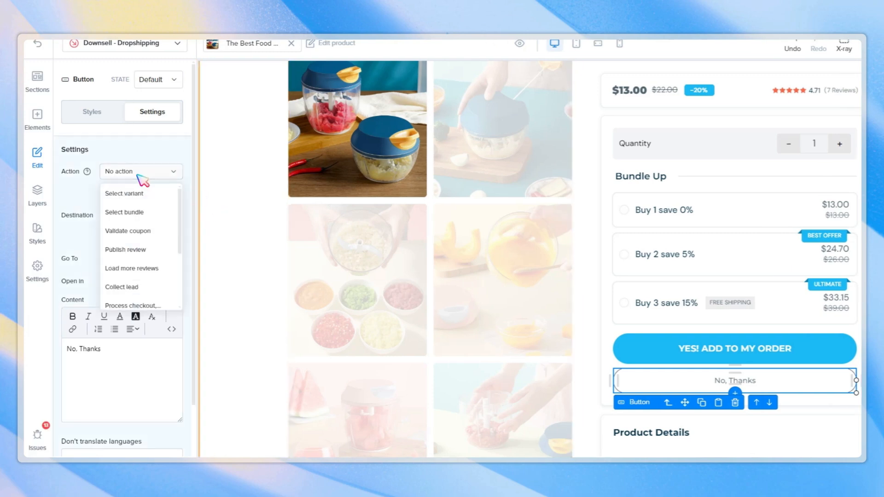
left_click(137, 175)
left_click(143, 261)
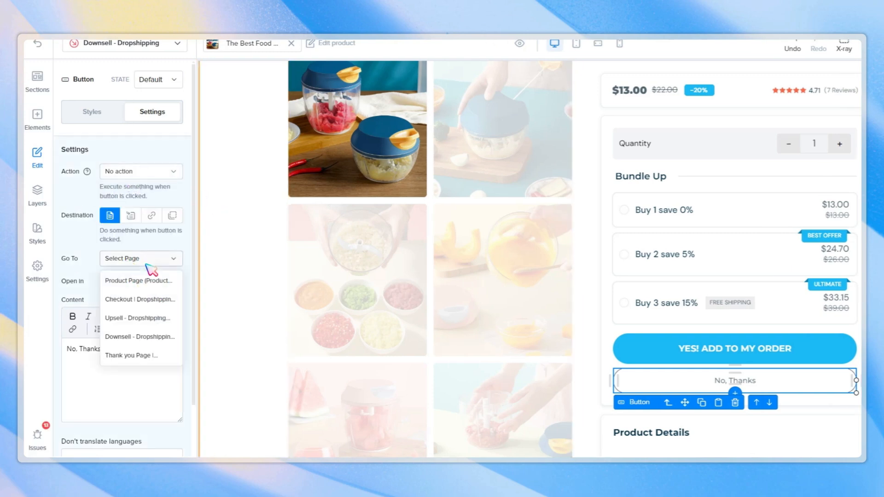
left_click(149, 361)
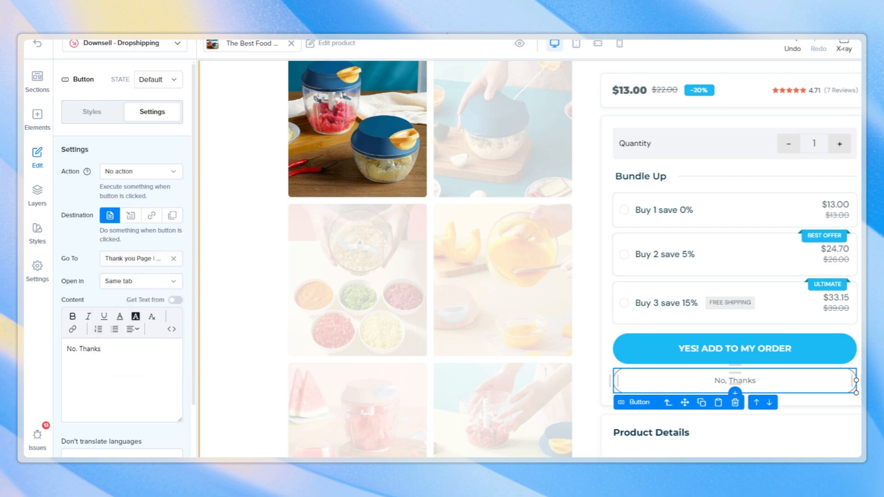
Open the Thank you Page | Dropshipping page in the builder.
scroll(517, 313, "down", 6)
scroll(480, 308, "down", 3)
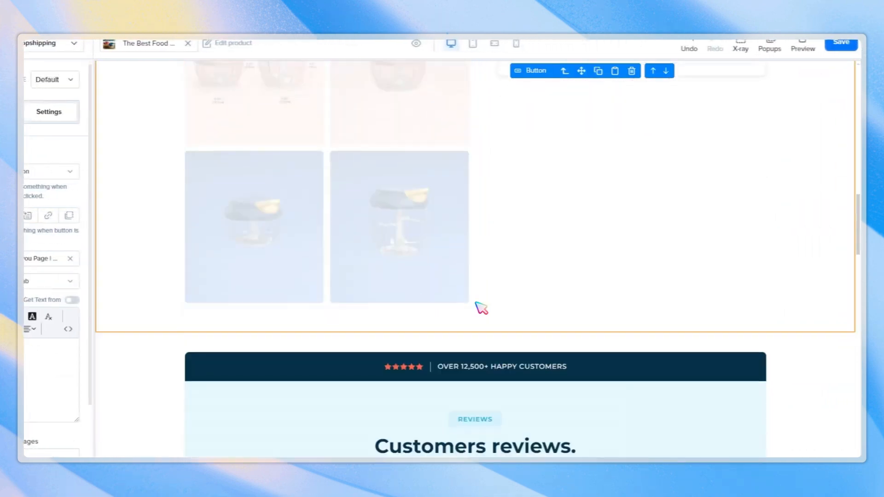
scroll(484, 295, "up", 10)
left_click(151, 45)
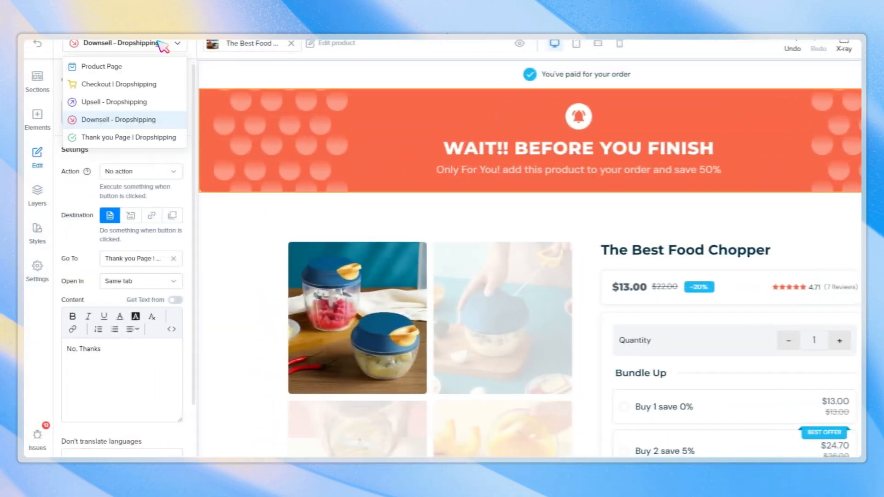
left_click(152, 141)
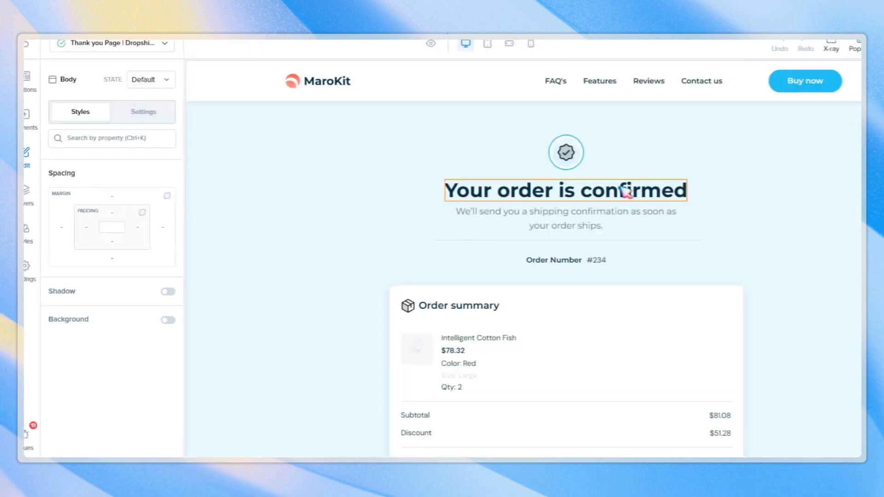
Examine the Thank you page's confirmation heading and order summary.
left_click(568, 196)
scroll(785, 175, "down", 5)
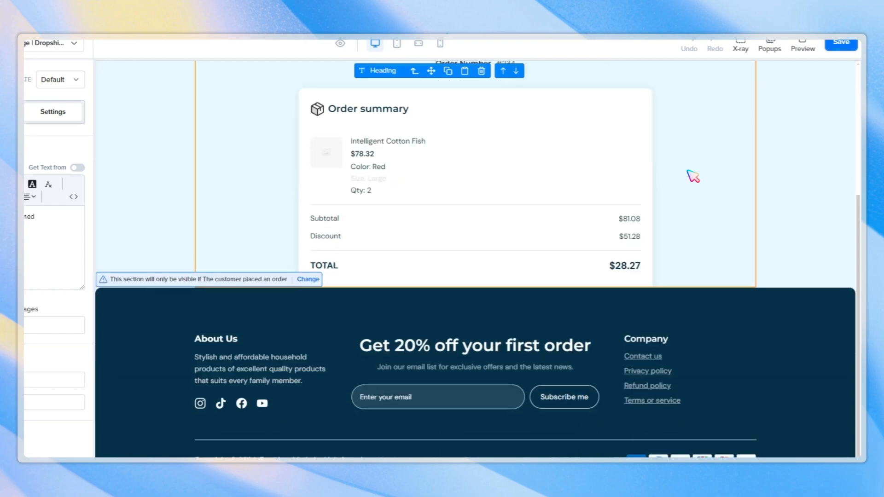
left_click(367, 113)
left_click(326, 155)
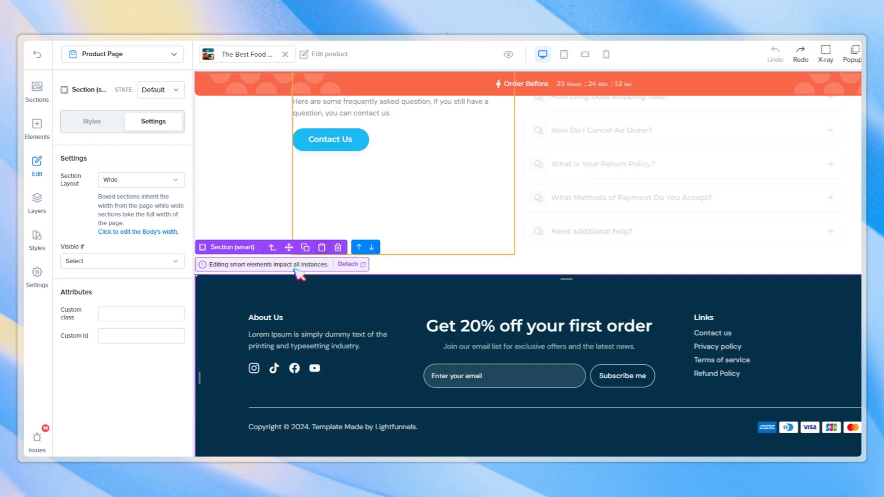
Open the Upsell - Dropshipping page and browse the sections library and its footer.
left_click(115, 54)
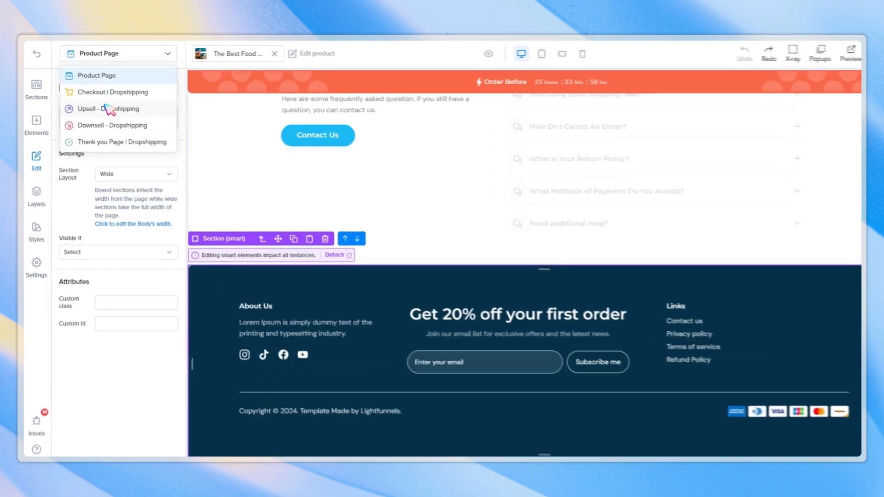
left_click(108, 109)
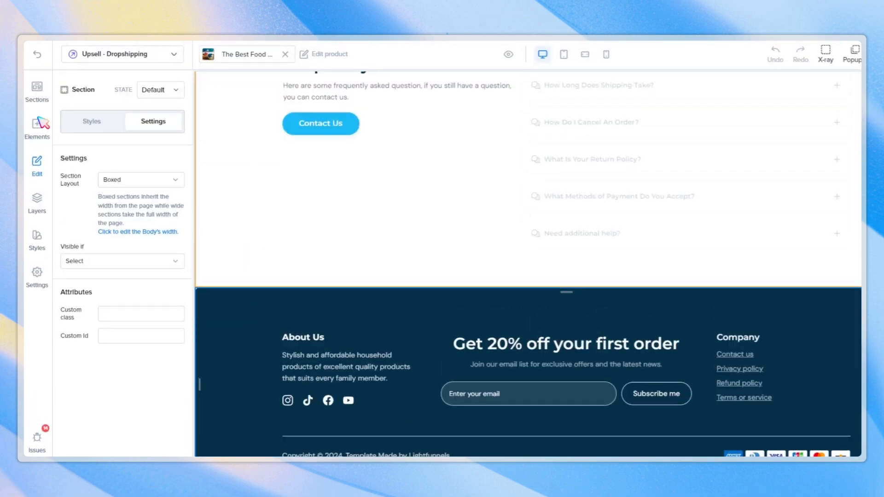
left_click(37, 46)
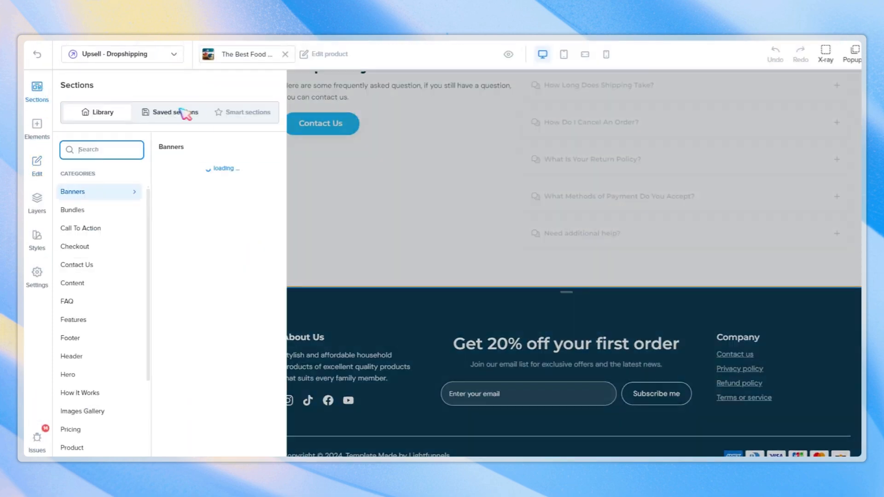
left_click(228, 73)
left_click_drag(223, 187, 606, 399)
left_click_drag(590, 299, 570, 249)
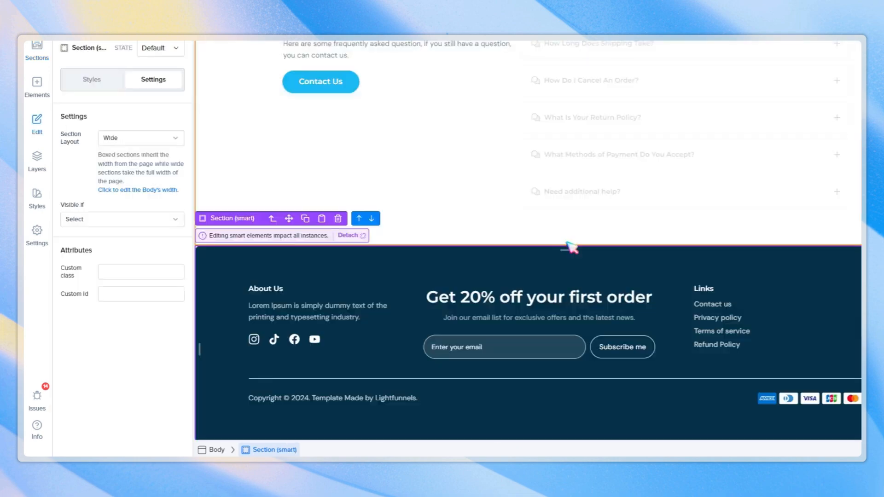
Delete the "Get 20% off your first order" heading from the shared footer section.
left_click(317, 251)
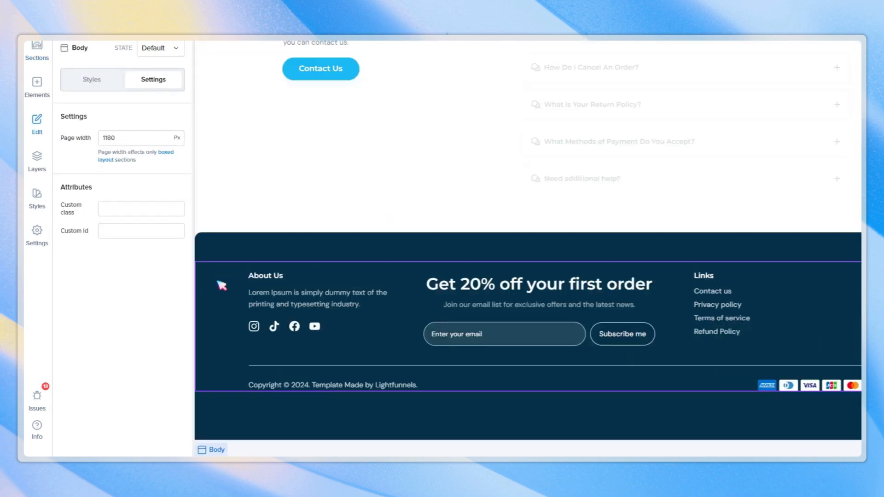
left_click(244, 249)
left_click(525, 283)
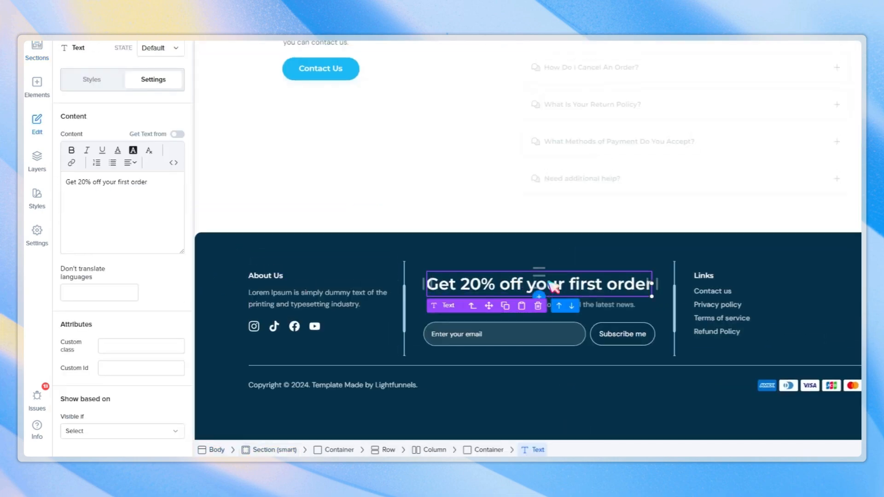
key("Delete")
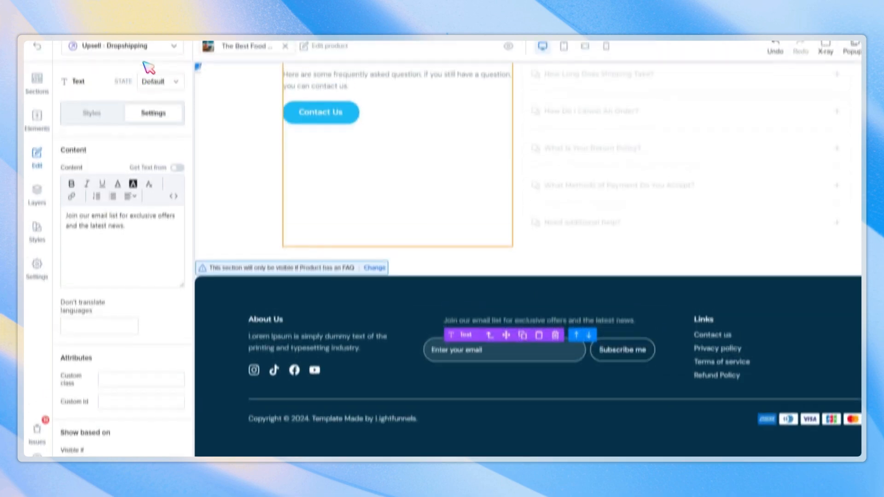
Open the Product Page and look through its footer, FAQ and product sections.
left_click(88, 56)
left_click(129, 77)
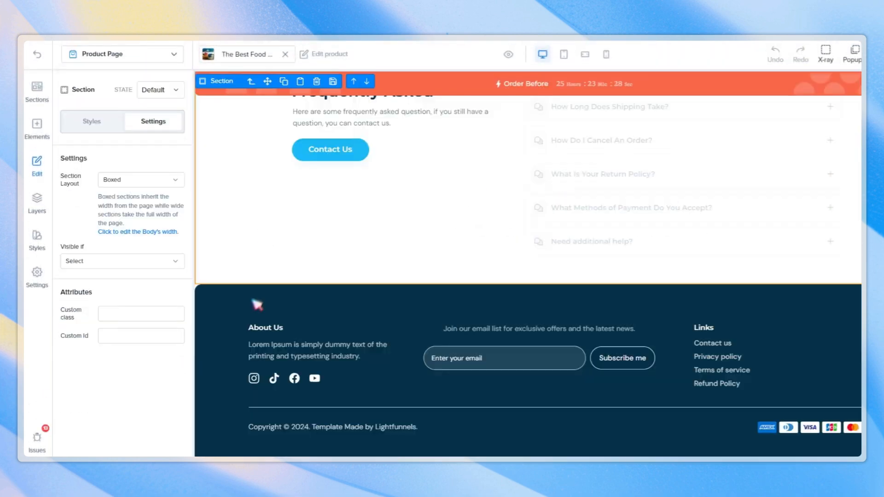
left_click(234, 321)
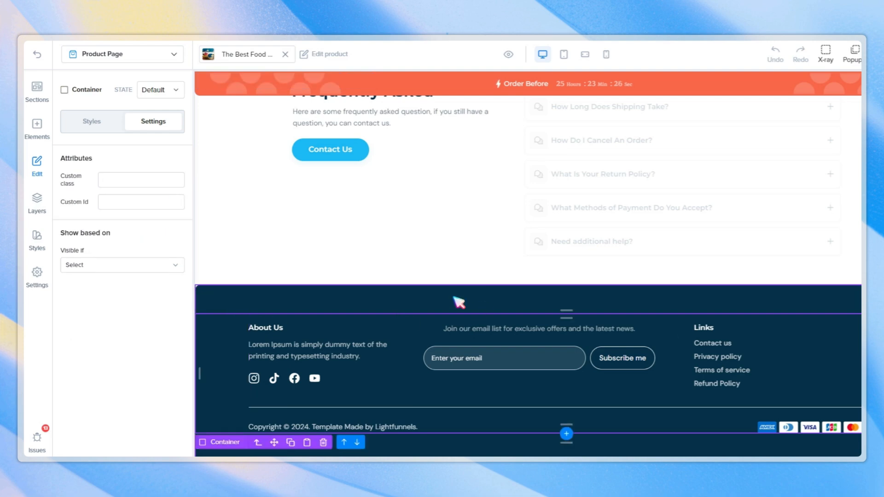
left_click(374, 298)
scroll(244, 339, "up", 5)
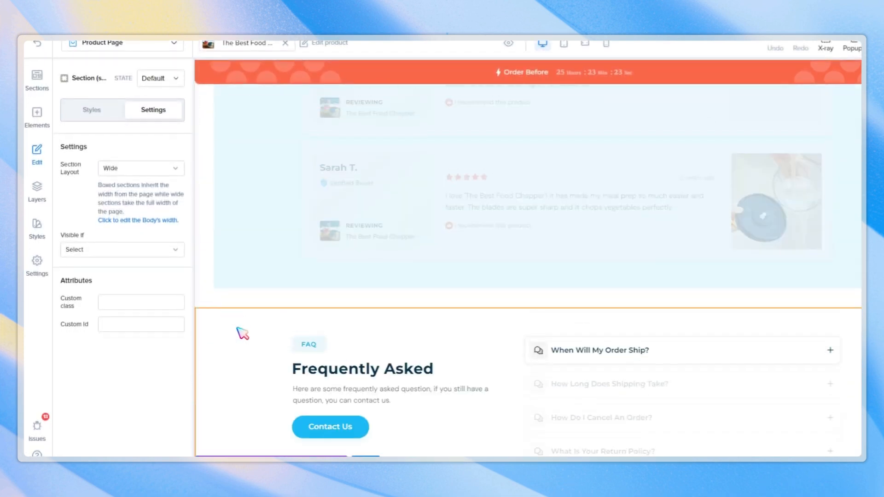
left_click(241, 351)
left_click(204, 254)
scroll(205, 254, "up", 15)
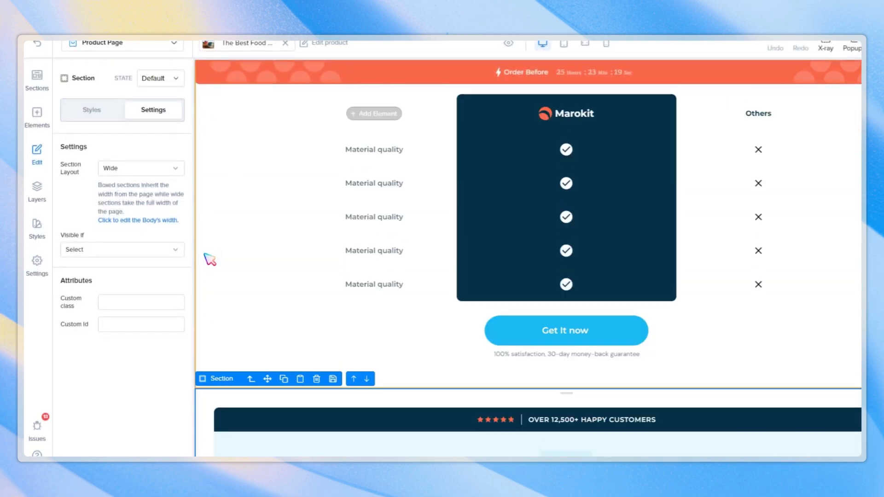
scroll(210, 259, "up", 15)
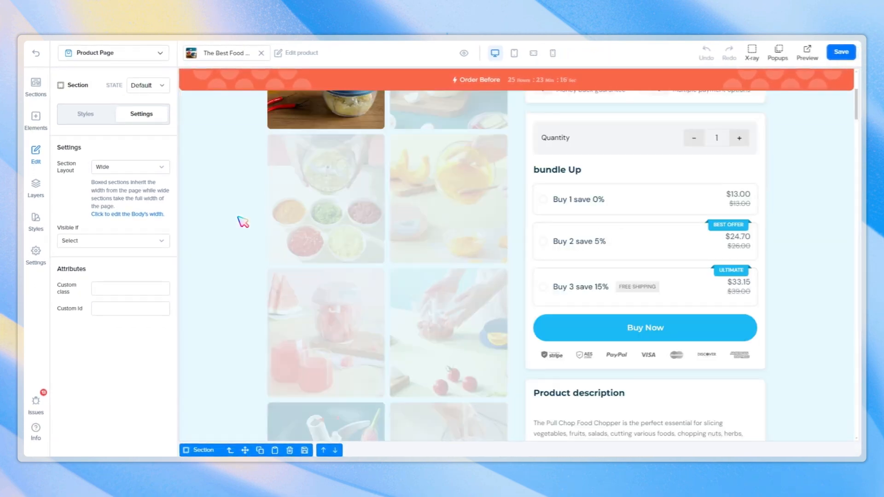
scroll(241, 221, "up", 5)
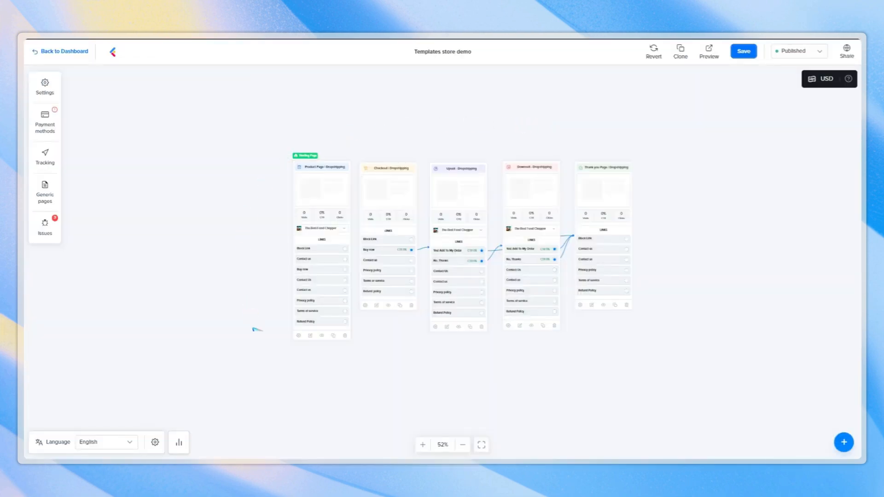
Review the funnel's issues list.
left_click(54, 227)
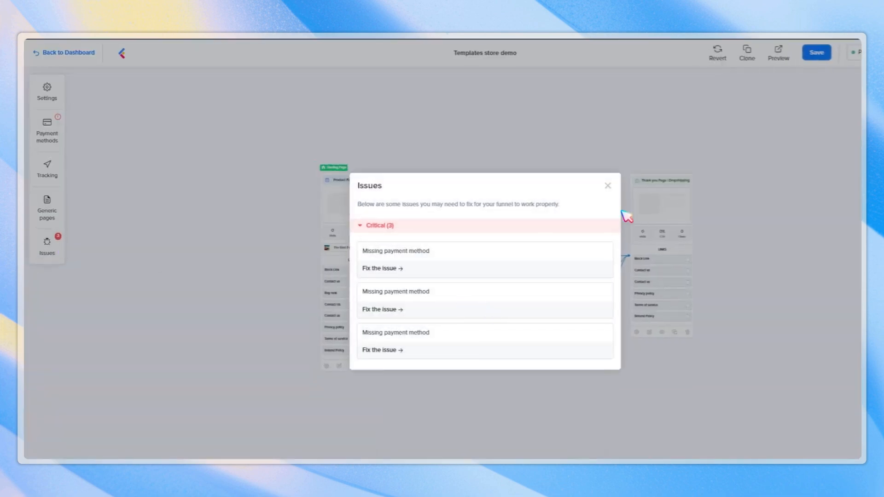
left_click(608, 186)
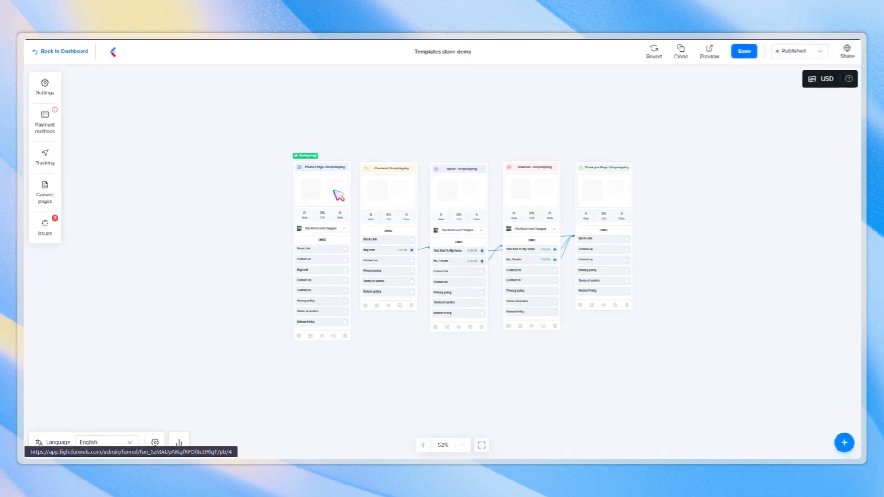
Create a generic page named Contact Us using the Contact US template.
left_click(54, 187)
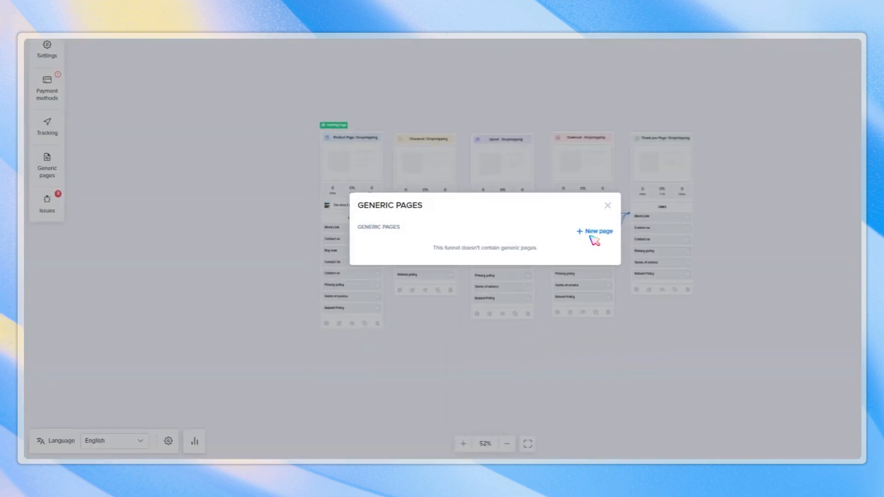
left_click(595, 232)
type("broke sick")
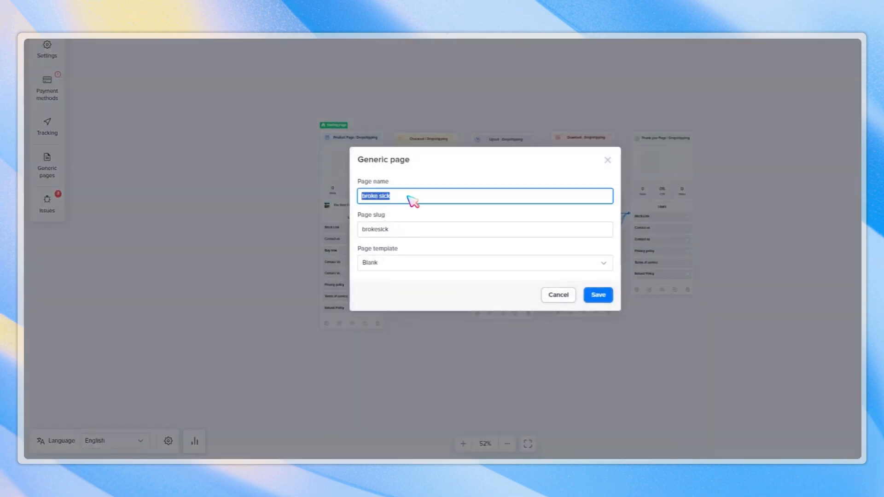
left_click(401, 271)
left_click(412, 219)
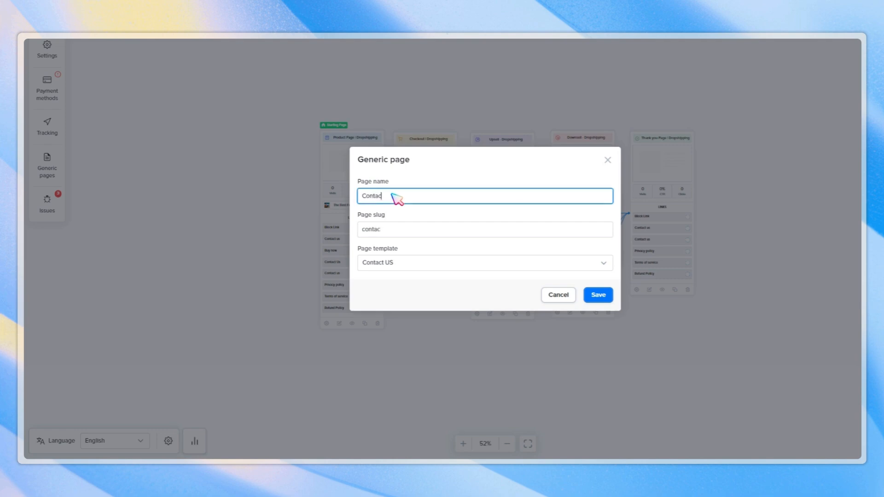
left_click(392, 195)
type("Contact Us")
key("Return")
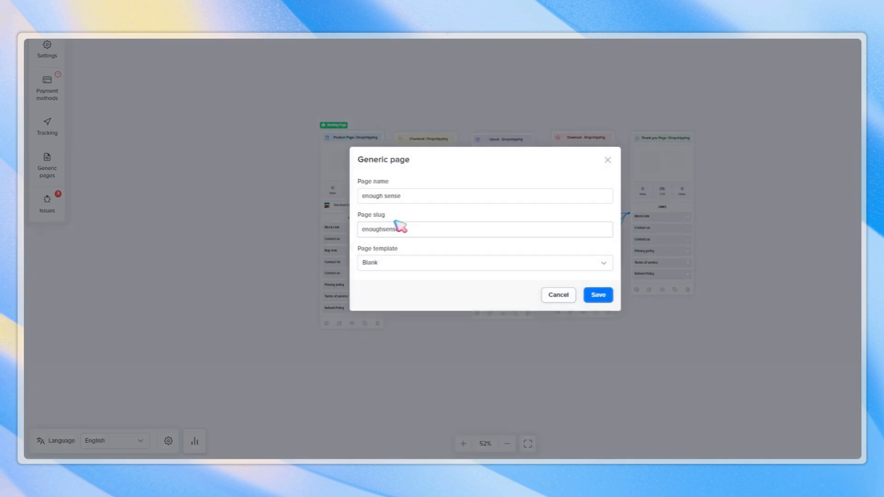
Create a generic page named Privacy using the Privacy Policy template.
left_click(414, 266)
left_click(405, 236)
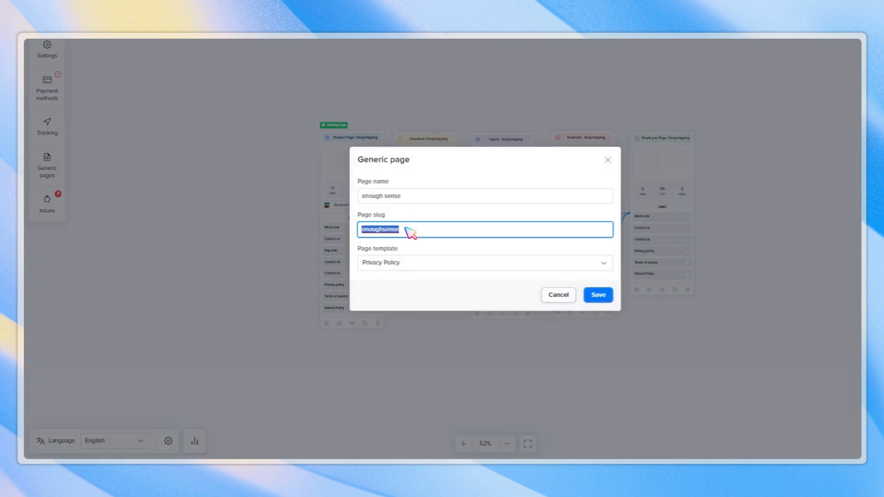
triple_click(416, 198)
type("Privacy")
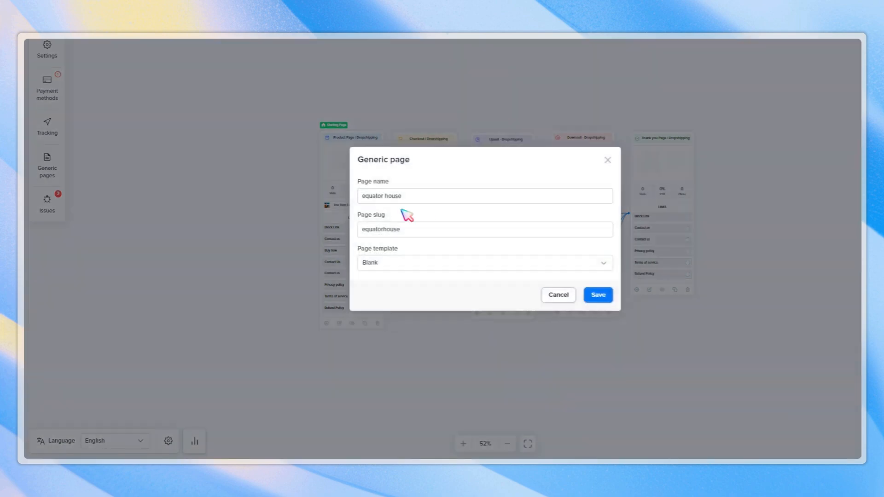
Create a generic page named Refund policy using the Refund Policy template.
left_click(396, 263)
left_click(389, 252)
left_click(391, 196)
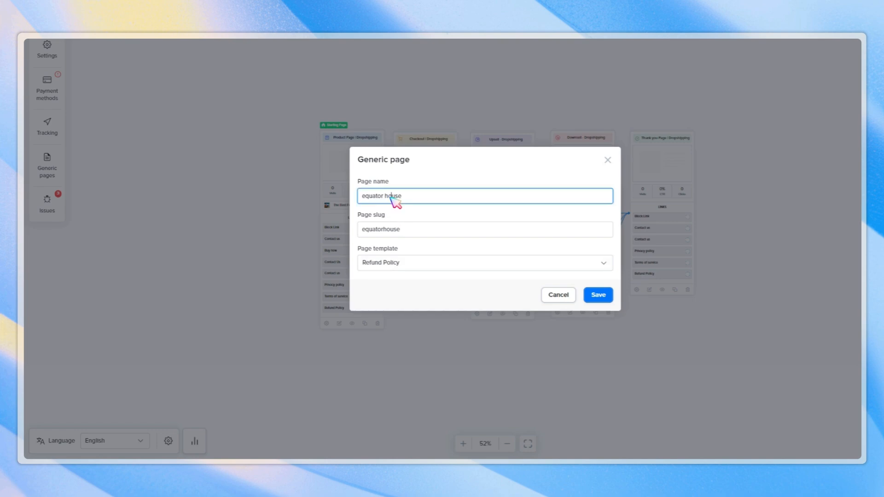
type("Refund policy")
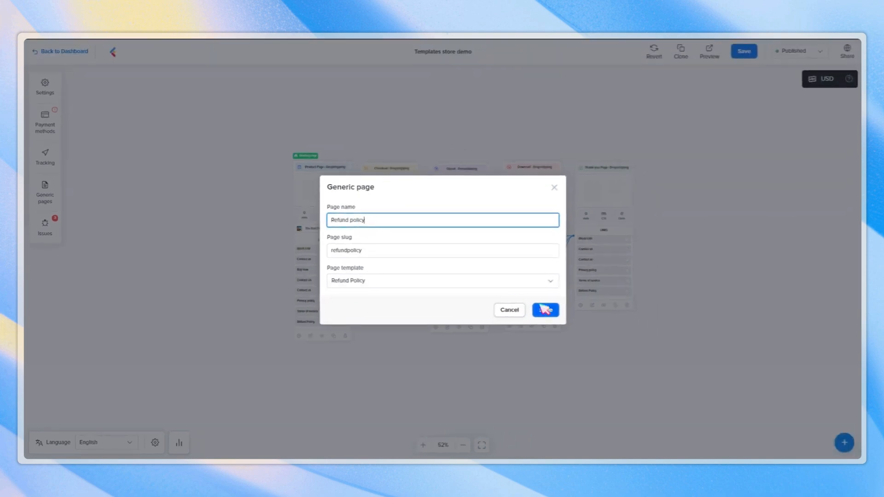
left_click(598, 294)
Create a generic page named Terms of service using the Terms of service template.
left_click(598, 216)
left_click(507, 270)
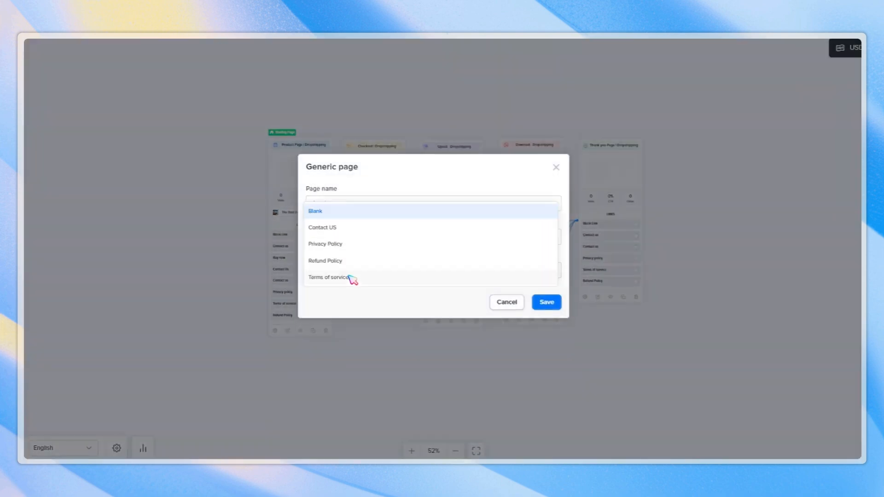
left_click(351, 279)
triple_click(349, 203)
type("Terms of service")
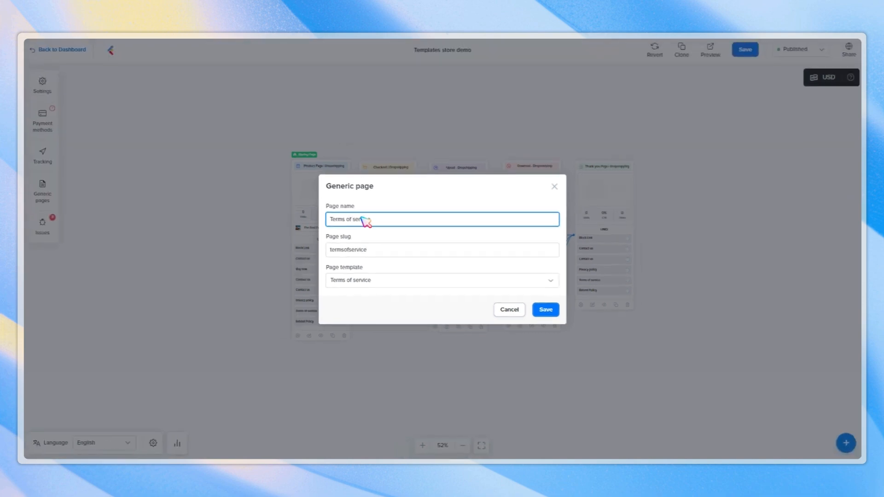
left_click(547, 302)
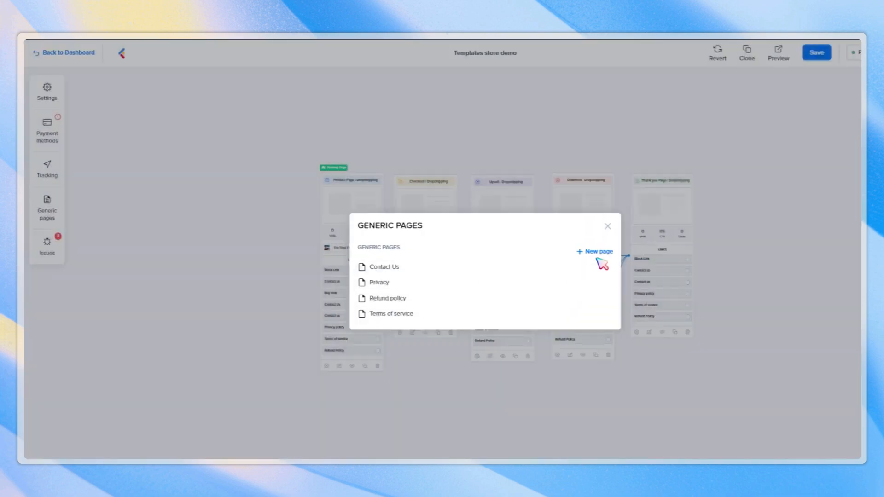
Add a contact form section to the blank Contact Us page.
left_click(384, 267)
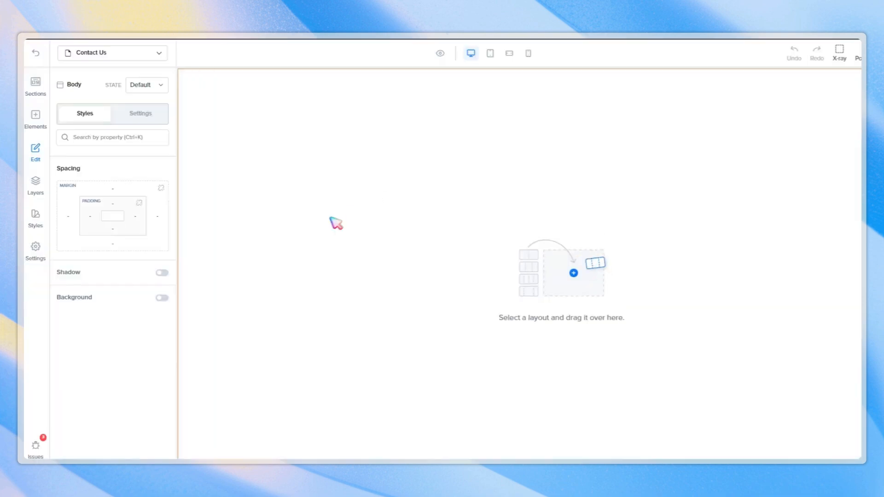
left_click(36, 85)
left_click(221, 103)
left_click_drag(233, 180, 553, 244)
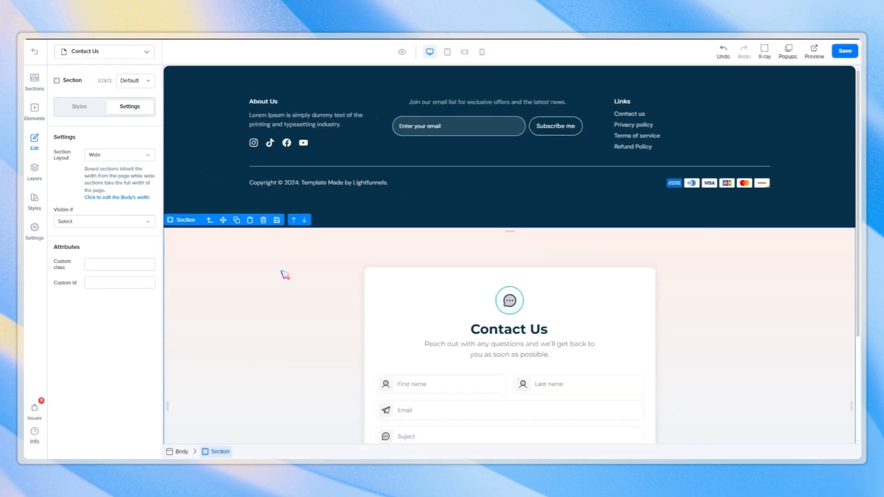
scroll(287, 272, "down", 4)
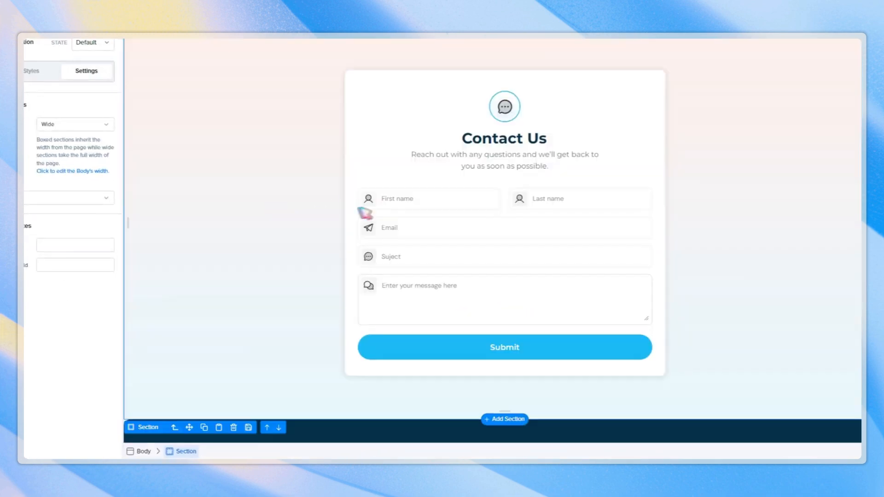
Inspect the contact form's submit button and input fields.
left_click(585, 358)
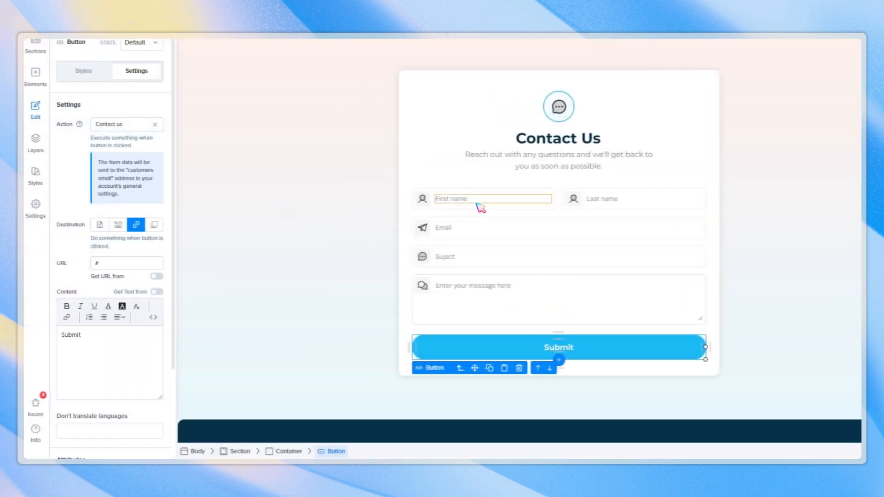
left_click(478, 204)
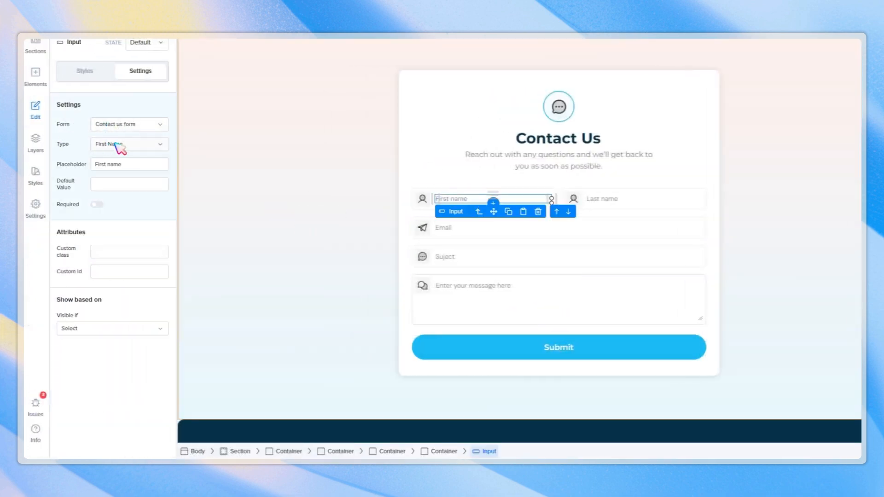
left_click(617, 200)
left_click(503, 231)
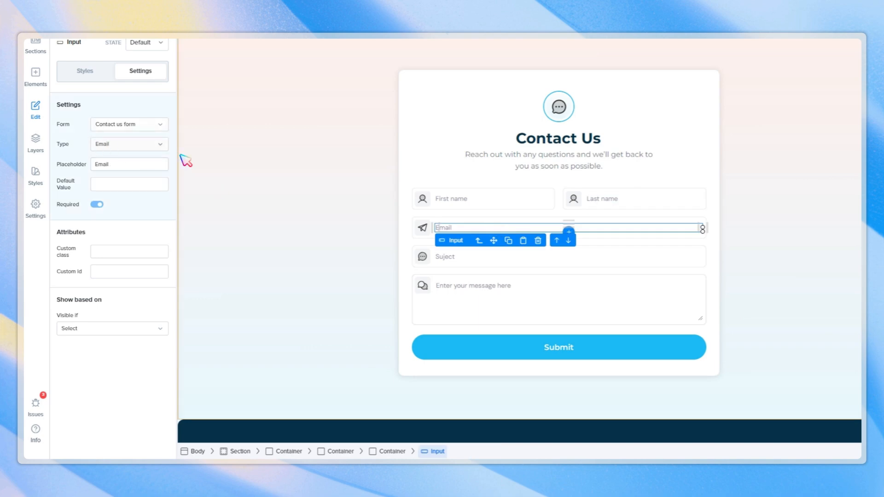
left_click(523, 260)
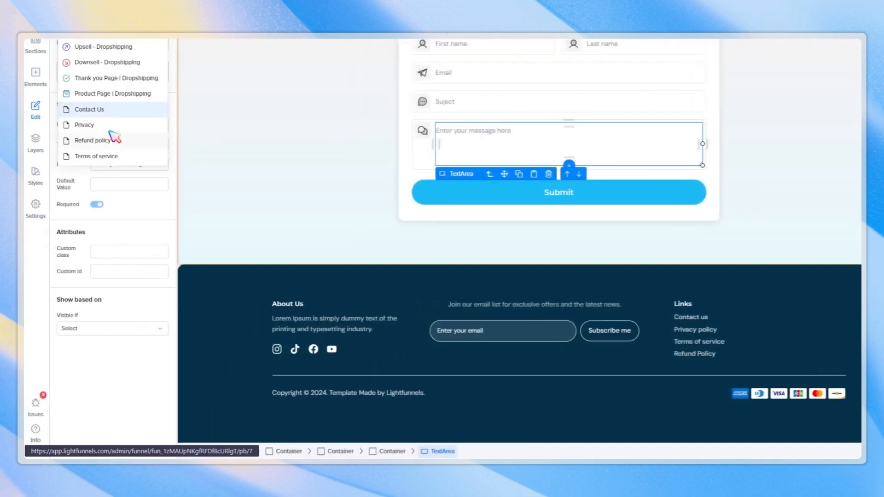
Copy the policy section from the Privacy Policy page and bind its text to the Acount • Refund Policy field.
left_click(109, 126)
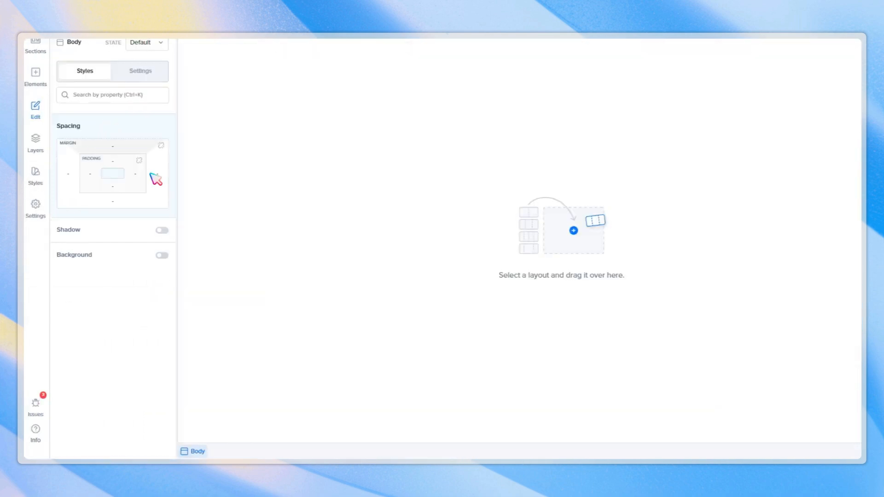
scroll(315, 272, "down", 20)
left_click(316, 270)
scroll(335, 189, "up", 20)
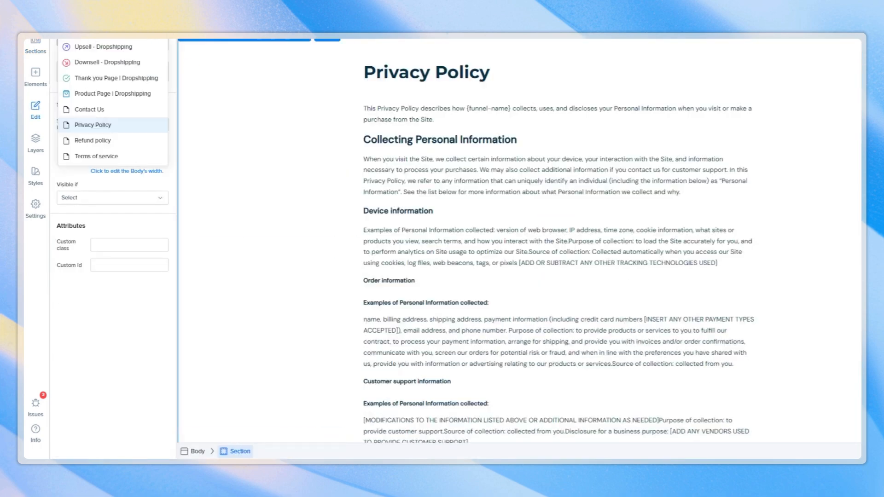
key("ctrl+c")
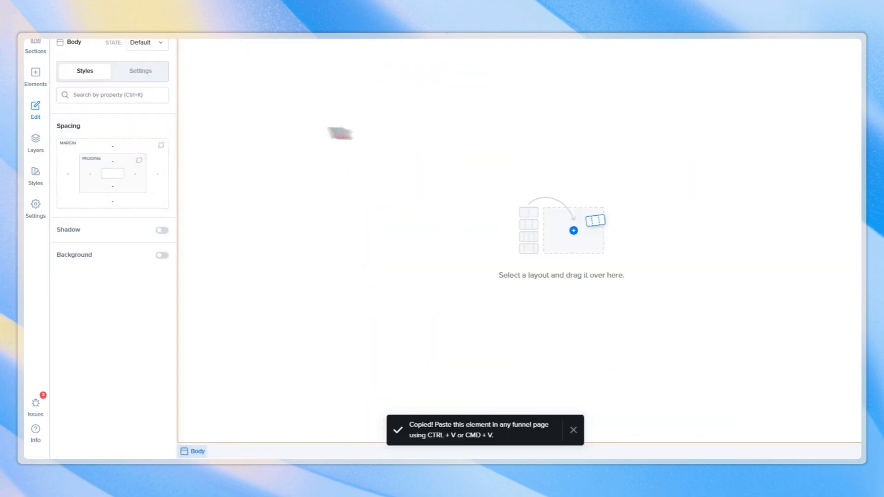
key("ctrl+v")
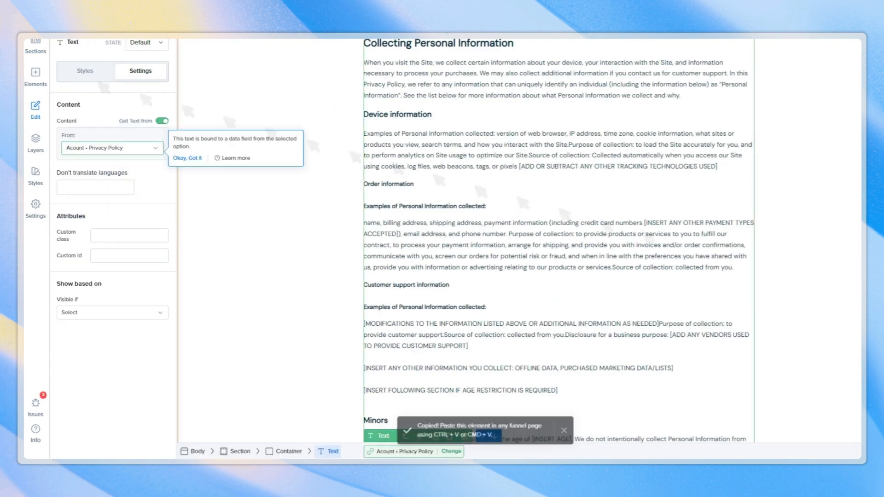
left_click(94, 148)
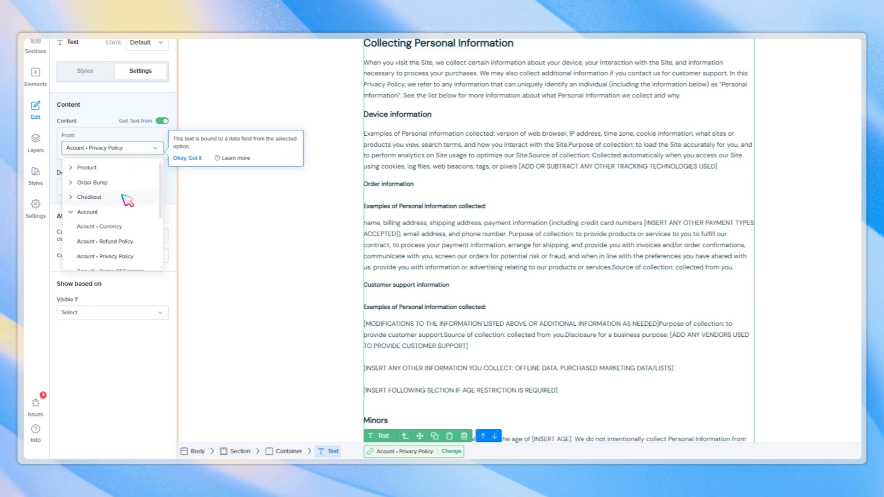
left_click(105, 241)
Place the policy section on the blank Terms of service page and bind its text to Acount • Terms Of Services.
left_click(325, 114)
left_click_drag(203, 137, 499, 297)
scroll(387, 164, "down", 13)
scroll(296, 166, "up", 7)
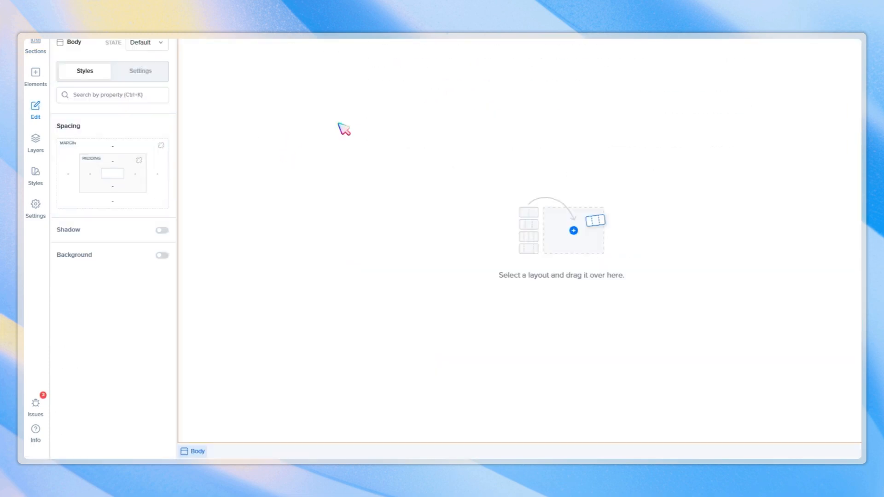
left_click(500, 144)
left_click(134, 148)
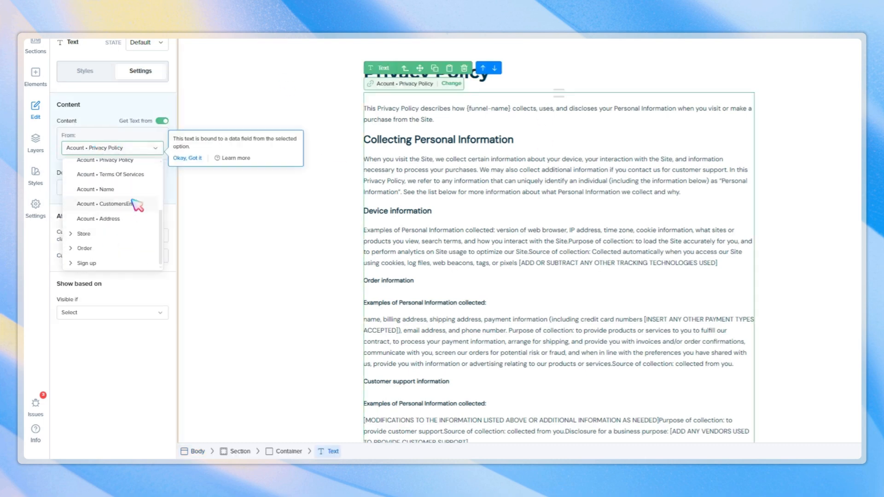
left_click(137, 177)
Retitle the page heading as Terms of service.
double_click(439, 75)
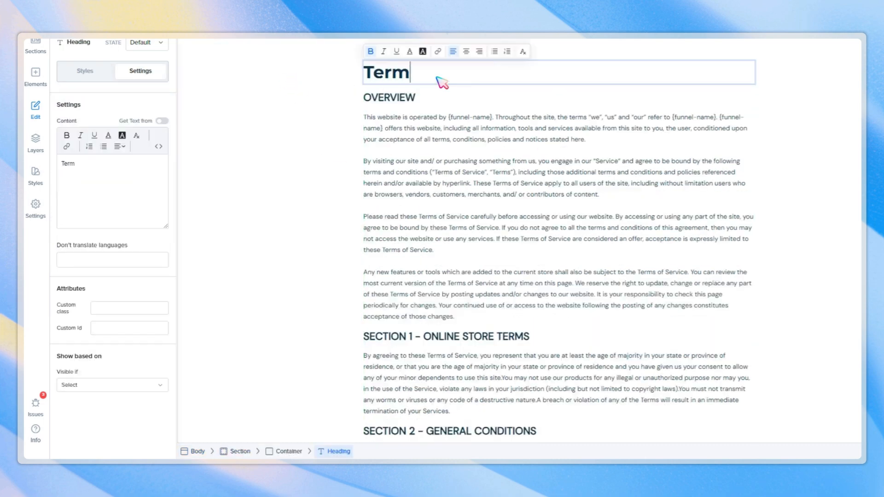
type("Terms of service")
left_click(124, 53)
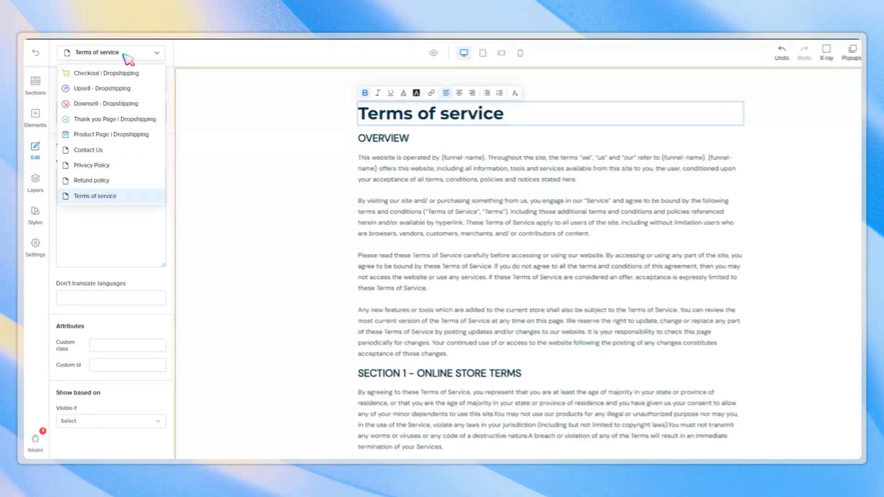
scroll(291, 177, "down", 8)
scroll(297, 183, "down", 15)
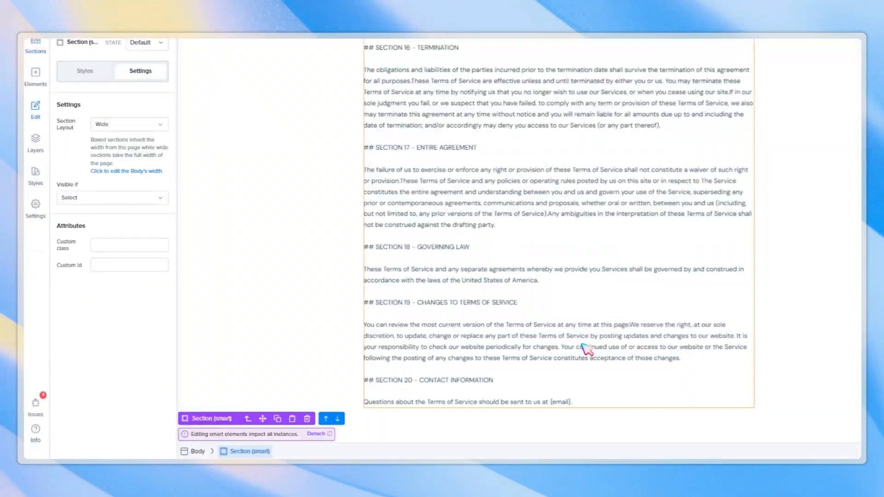
scroll(300, 191, "down", 5)
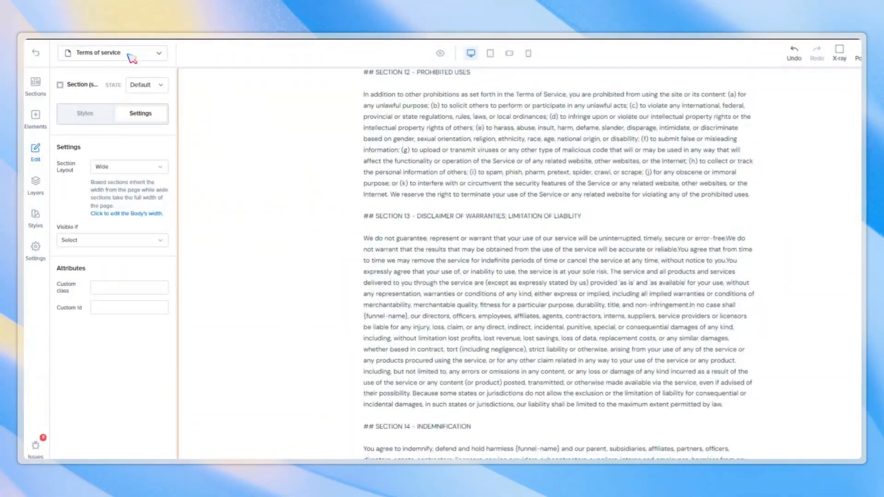
Open the Refund policy page, check its heading, and return to the funnel overview.
left_click(115, 52)
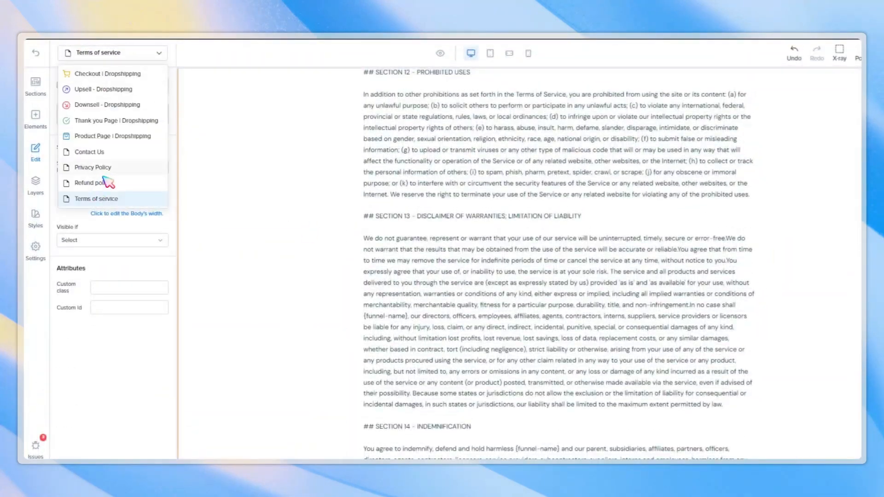
left_click(109, 178)
double_click(448, 120)
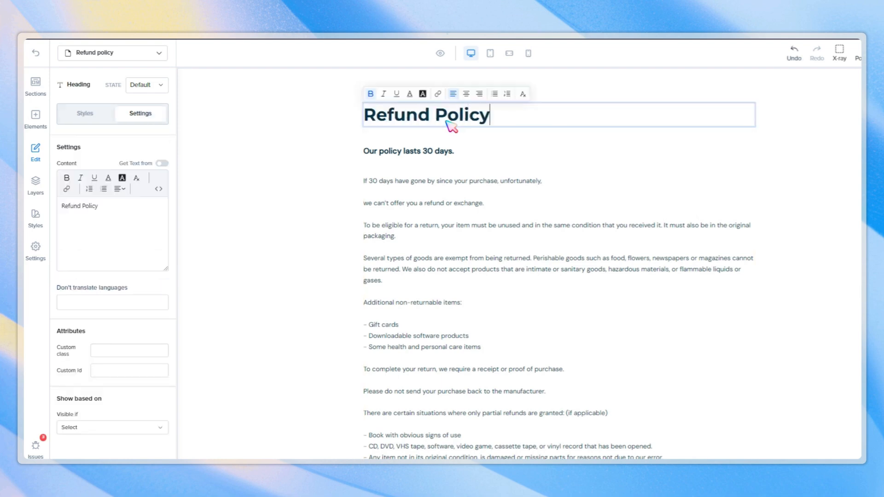
left_click(295, 221)
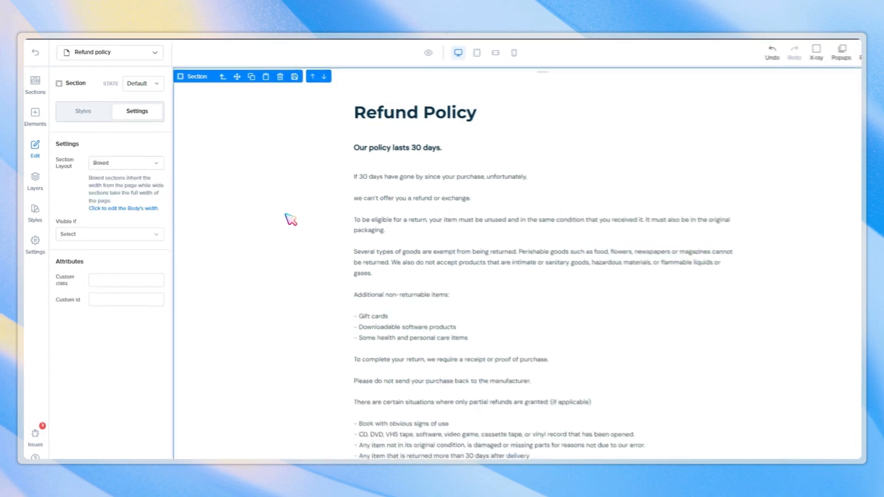
left_click(36, 52)
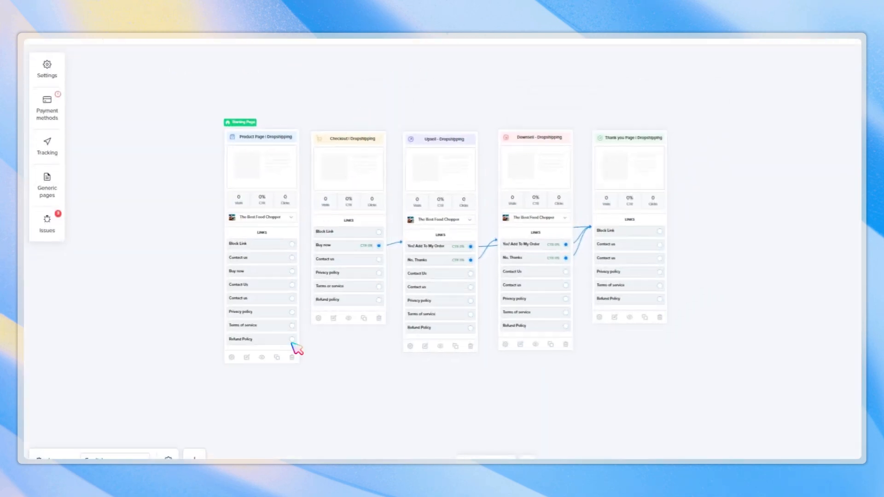
Link the product page footer's Contact us and Privacy policy links to their generic pages.
left_click(269, 170)
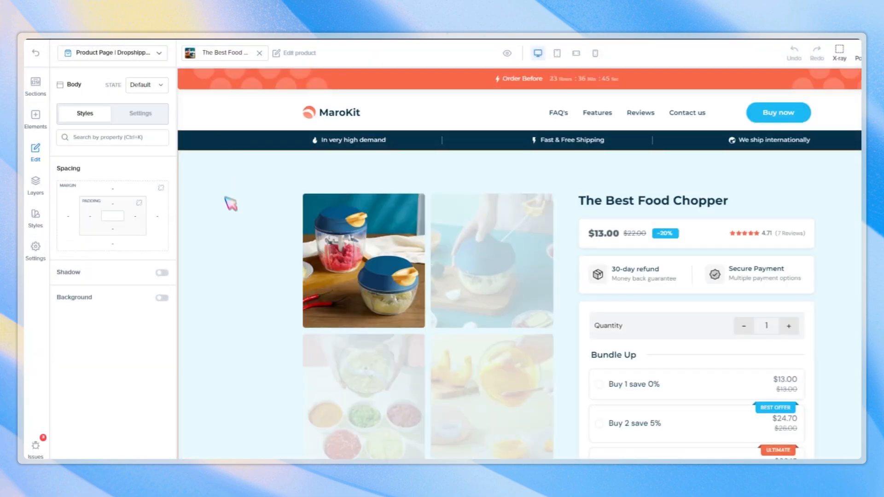
left_click(238, 213)
scroll(239, 211, "down", 15)
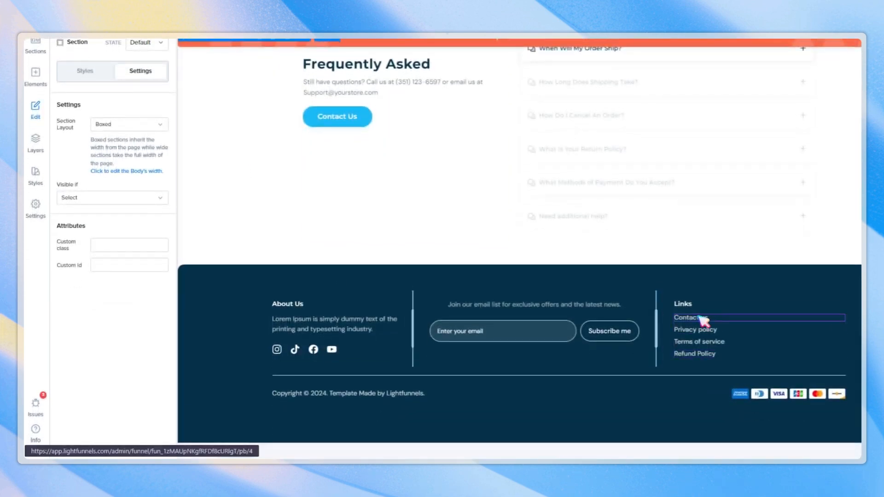
left_click(687, 318)
left_click(127, 205)
left_click(126, 269)
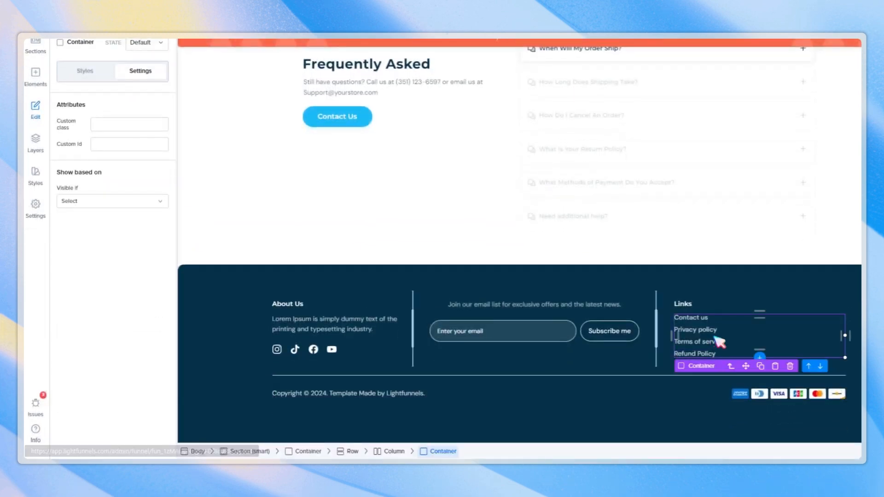
Link the product page footer's Terms of service and Refund Policy links to their generic pages.
left_click(700, 381)
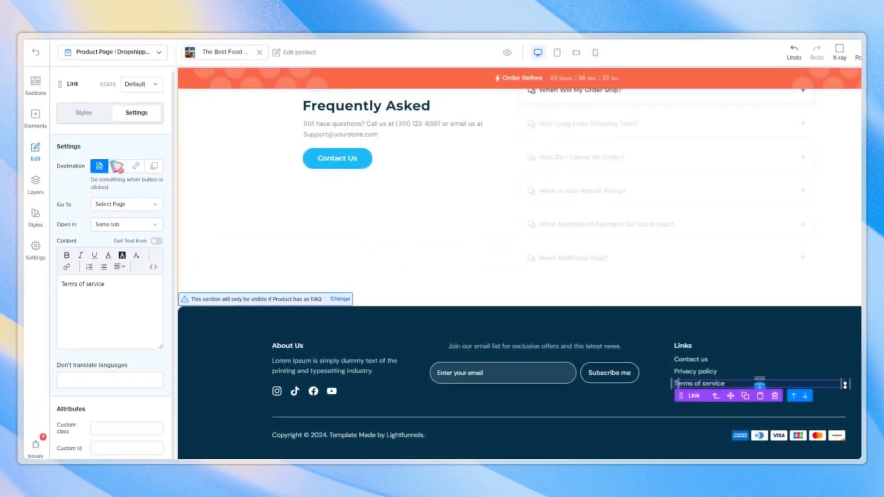
left_click(127, 202)
left_click(135, 289)
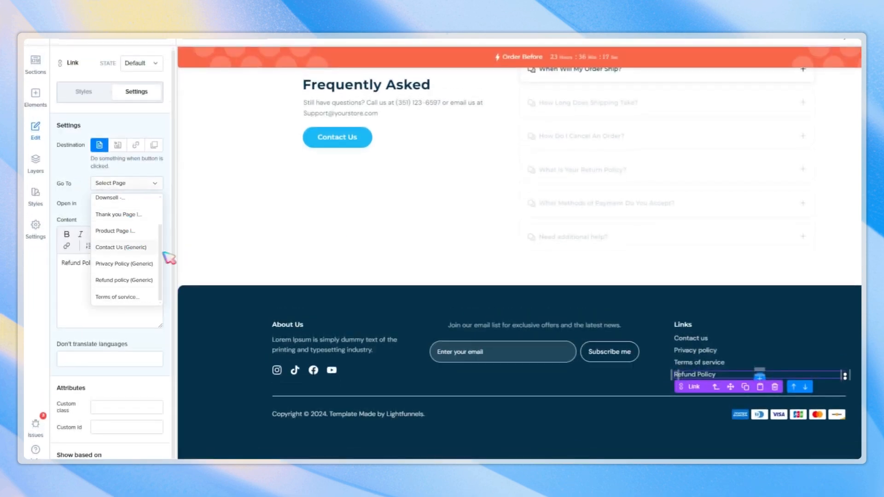
left_click(124, 280)
left_click(497, 281)
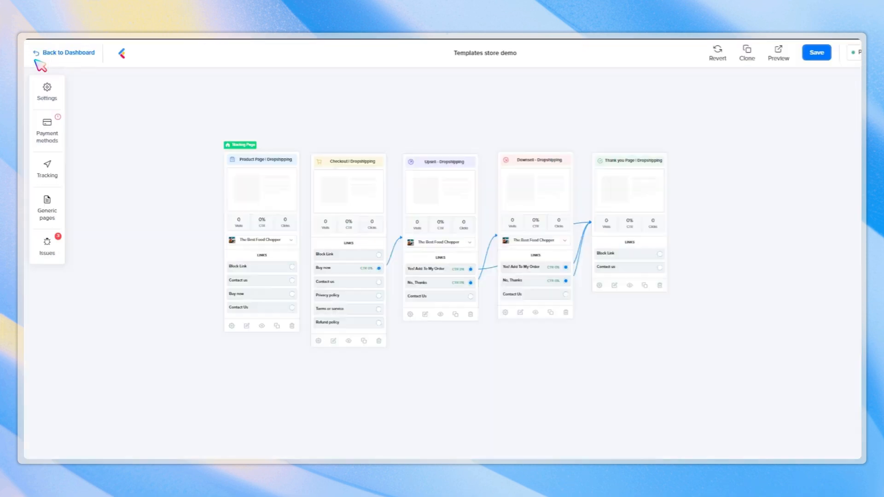
Link the checkout page footer's Privacy policy, Terms or service and Refund policy links to their generic pages.
left_click(353, 203)
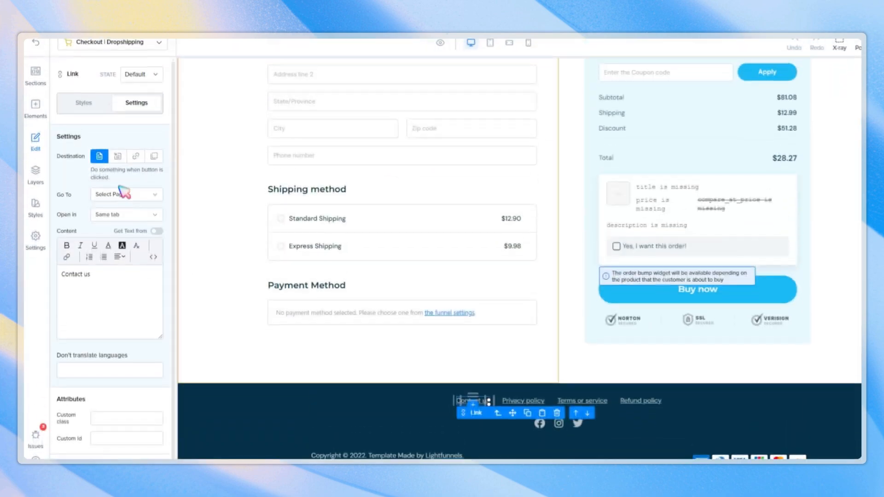
left_click(119, 194)
left_click(128, 350)
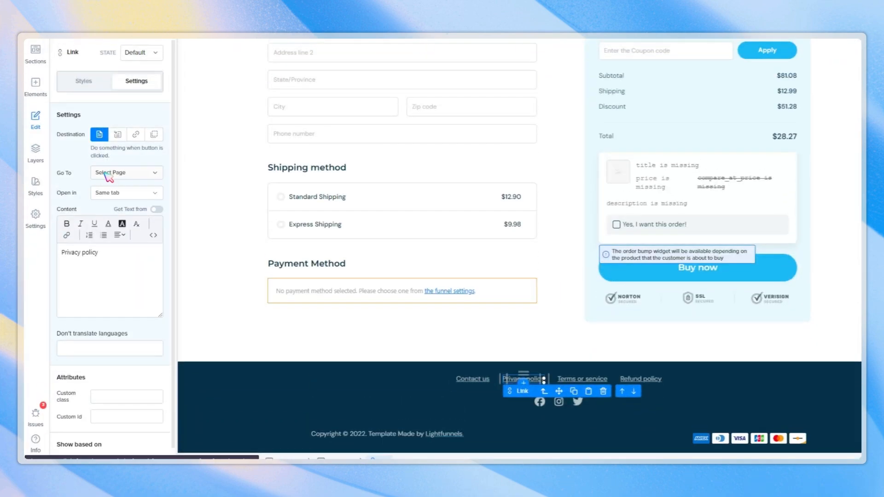
left_click(108, 174)
left_click(122, 290)
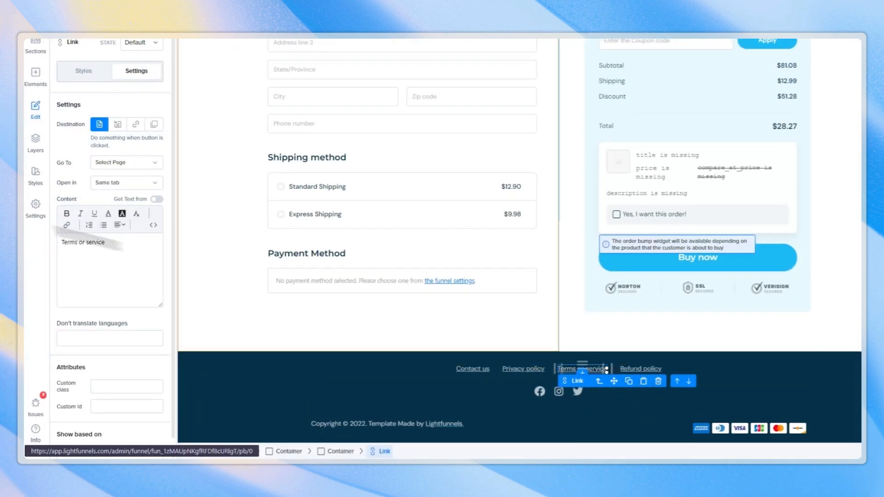
left_click(127, 173)
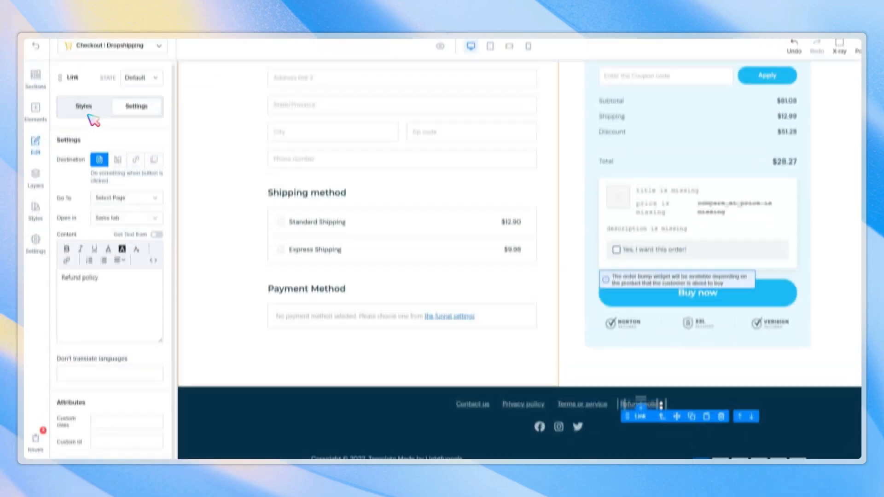
left_click(124, 205)
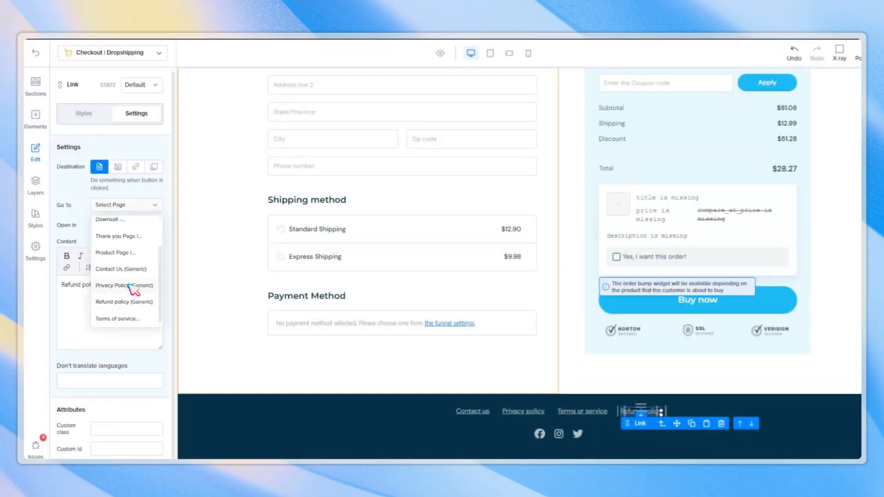
left_click(125, 302)
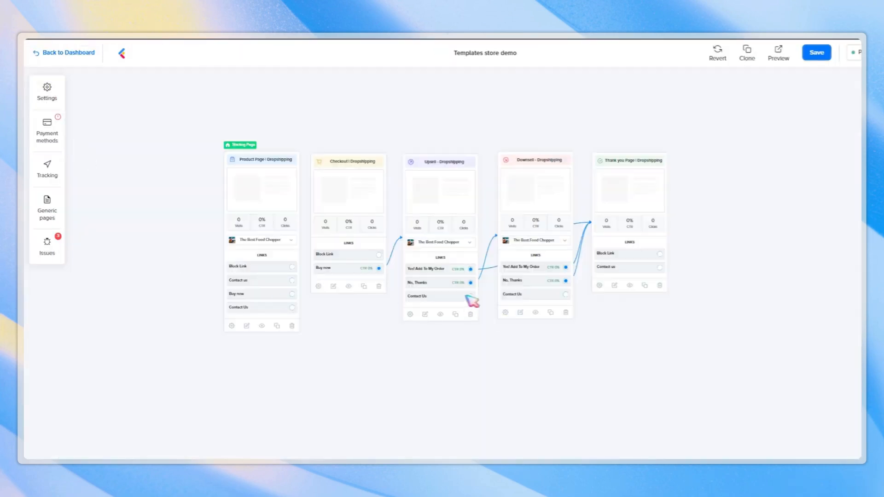
Review the funnel's issues list.
left_click(51, 224)
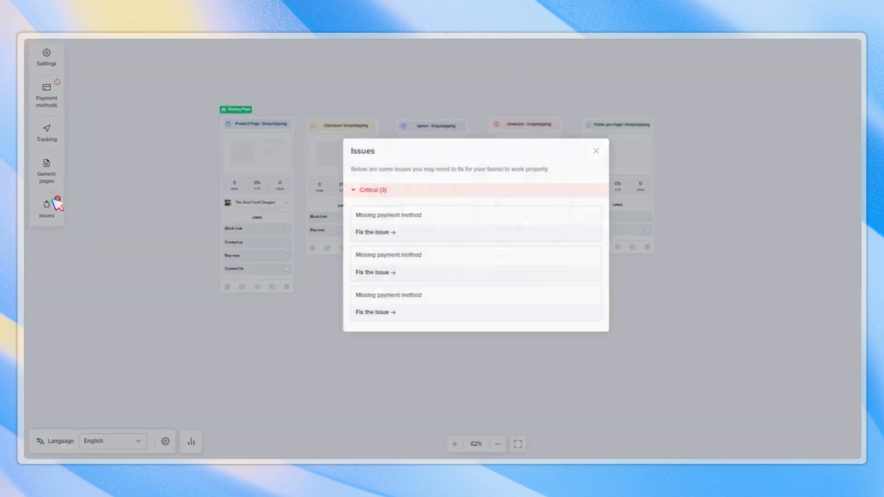
left_click(251, 218)
Open the product page editor and link the FAQ section's Contact Us button to the Contact Us generic page.
left_click(232, 185)
left_click(252, 194)
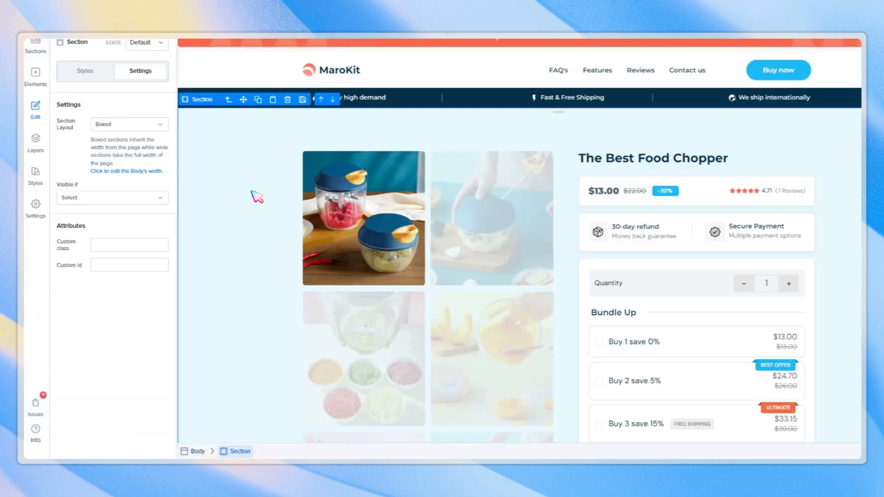
scroll(431, 268, "down", 20)
scroll(359, 252, "up", 4)
double_click(349, 310)
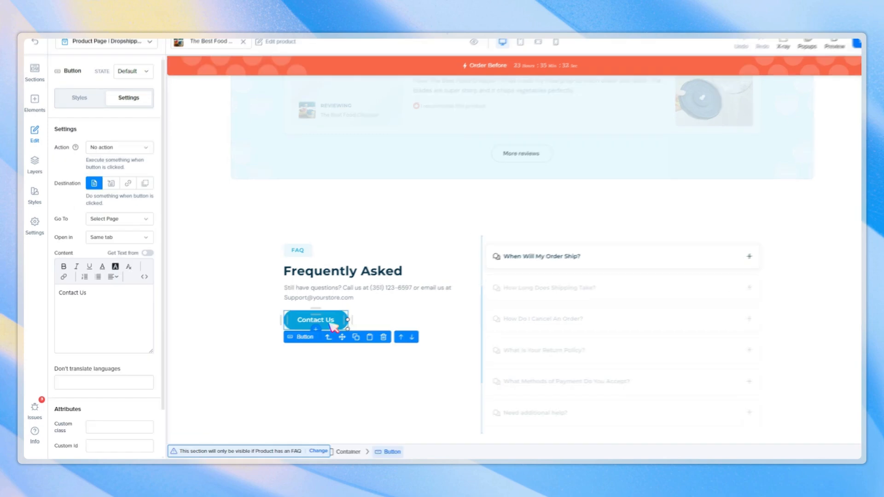
left_click(128, 124)
scroll(133, 193, "down", 3)
left_click(132, 173)
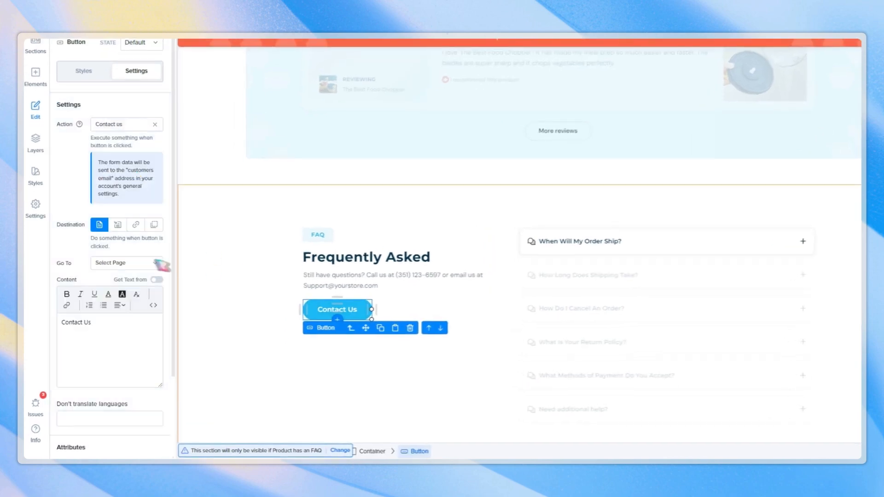
left_click(155, 124)
left_click(120, 202)
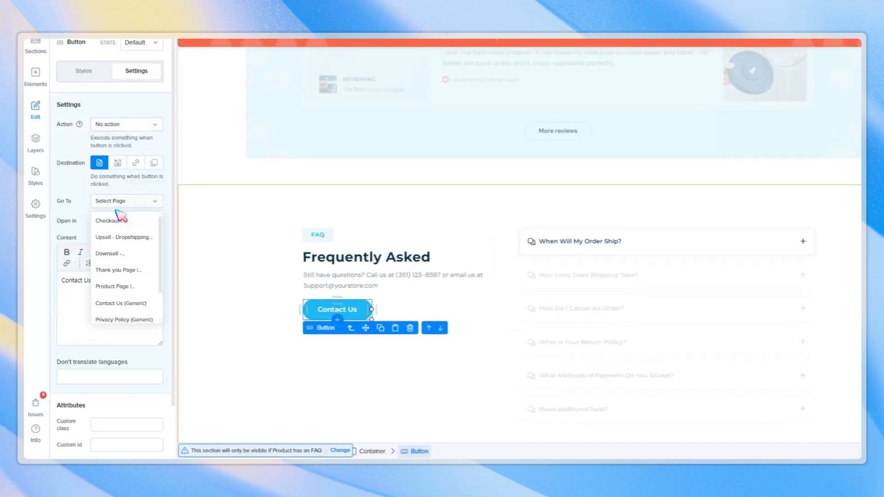
left_click(125, 265)
left_click(249, 258)
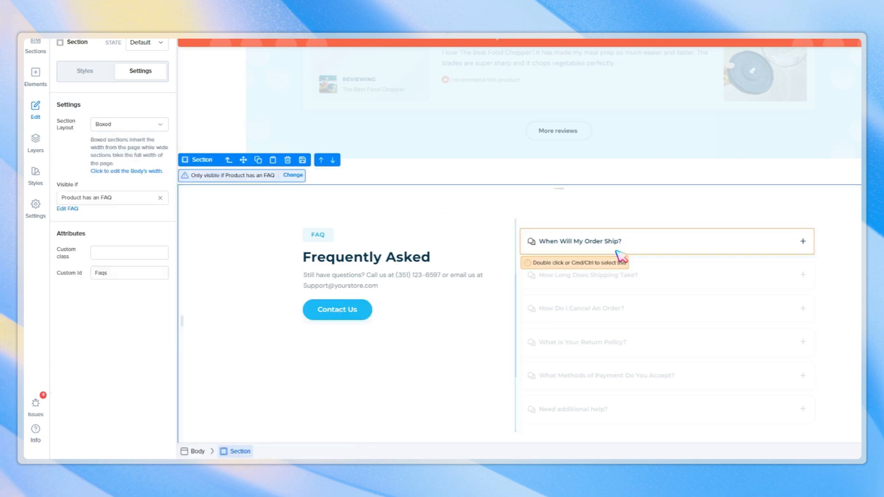
Check the sections' custom ids and set the navbar Reviews link to scroll to the Reviews section.
left_click(341, 171)
scroll(341, 158, "down", 4)
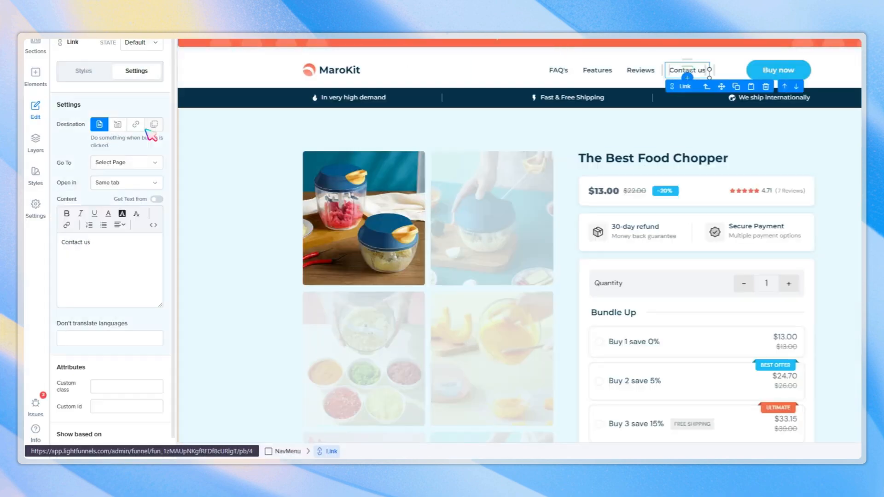
left_click(136, 162)
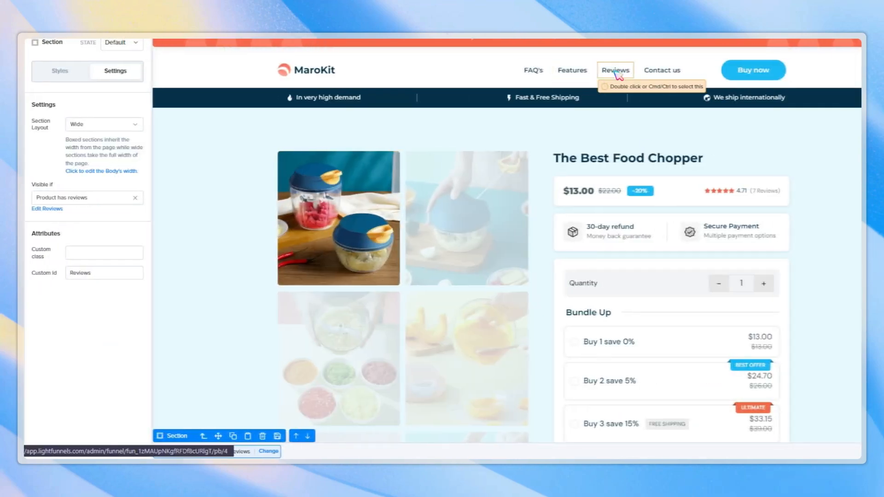
left_click(640, 70)
left_click(127, 162)
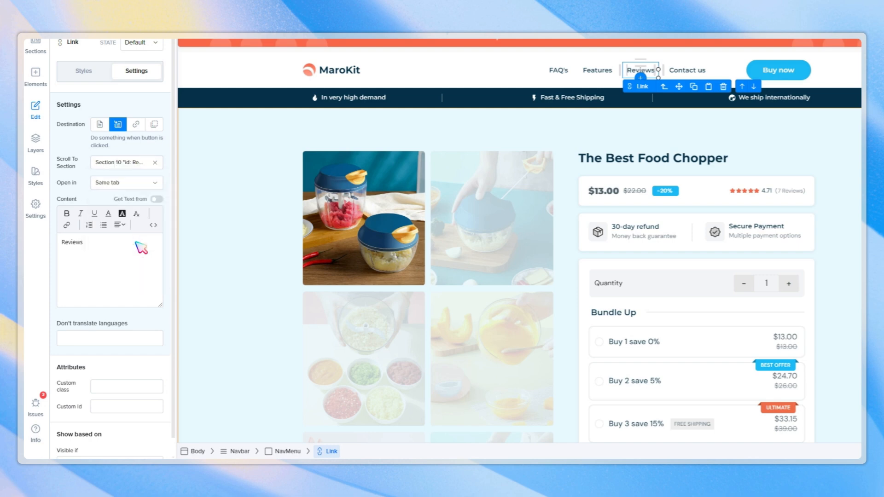
Set the navbar Features and FAQ's links to scroll to the Features and FAQ sections.
double_click(595, 71)
left_click(132, 162)
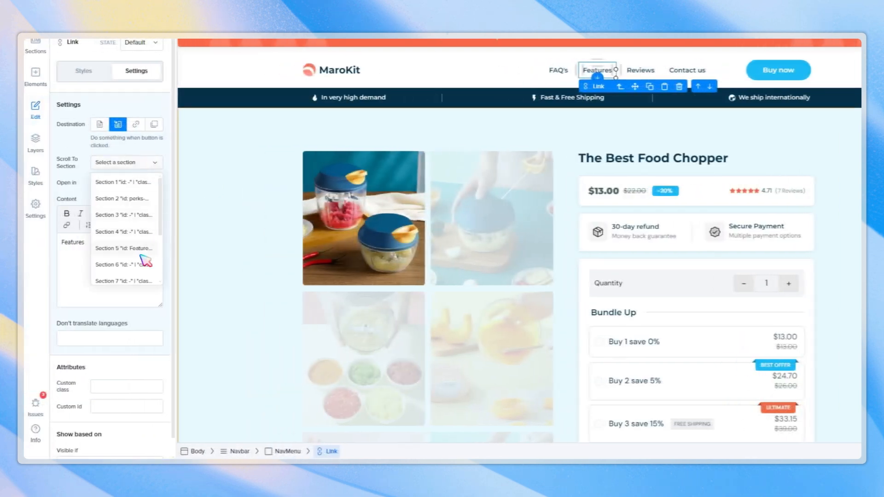
left_click(139, 250)
double_click(561, 71)
left_click(127, 162)
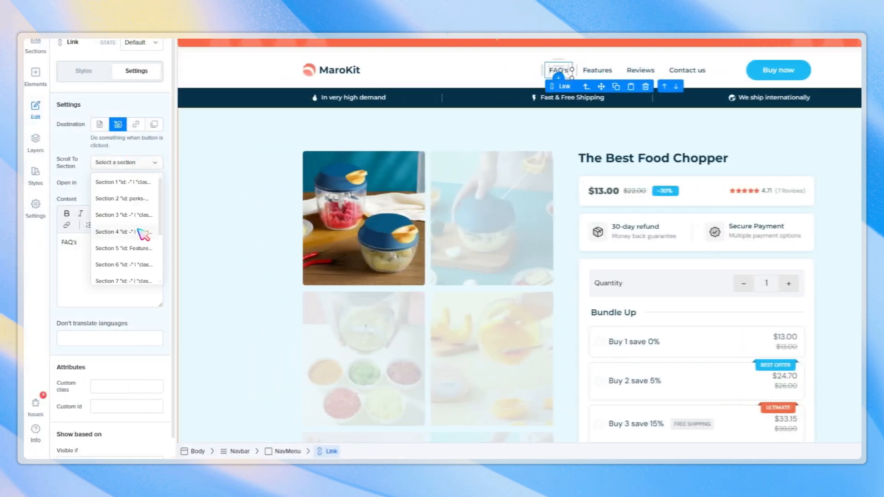
left_click(295, 146)
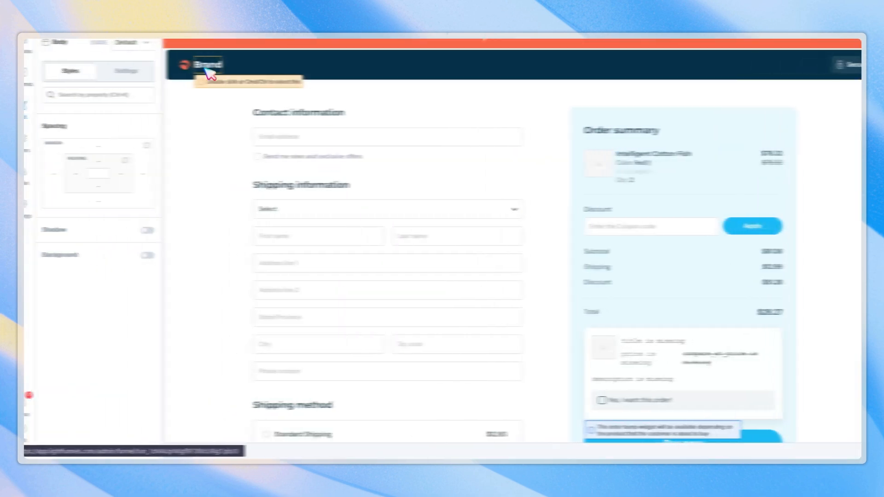
Open the checkout page and link its brand logo to the product page.
left_click(222, 64)
left_click(119, 163)
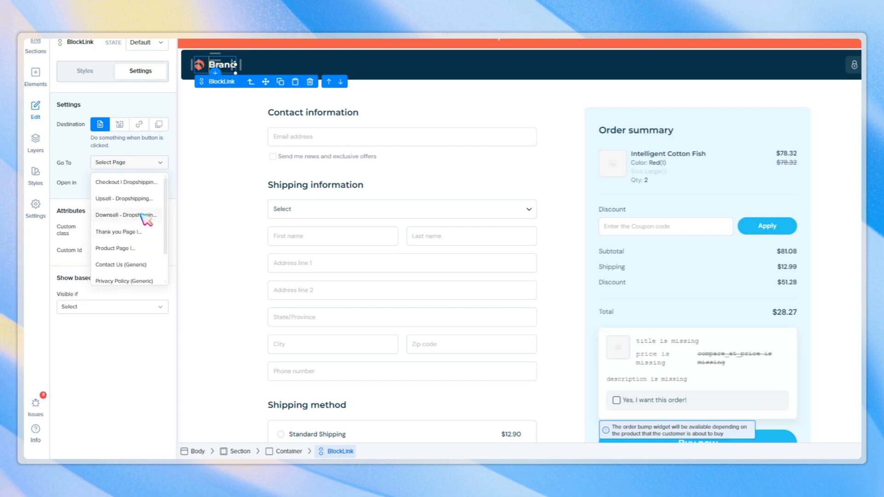
scroll(146, 218, "down", 1)
left_click(120, 223)
left_click(252, 184)
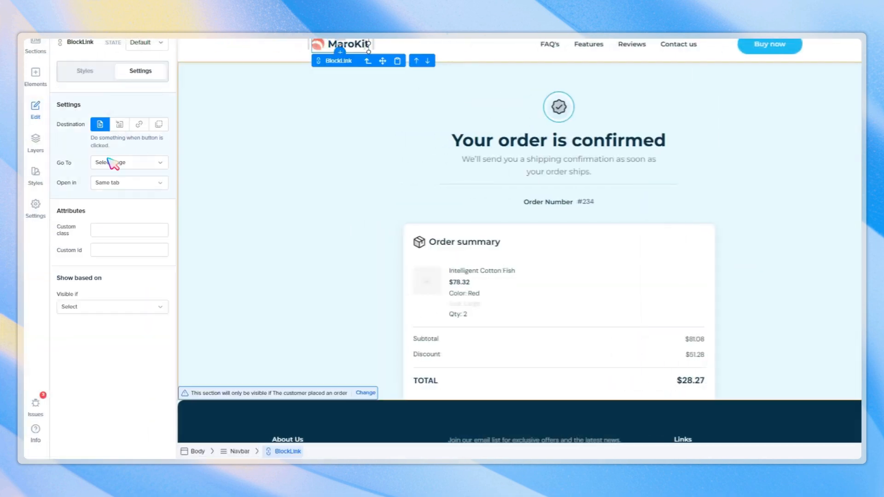
Link the thank-you page's MaroKit logo to the product page.
left_click(110, 163)
scroll(134, 281, "down", 1)
left_click(122, 225)
left_click(260, 181)
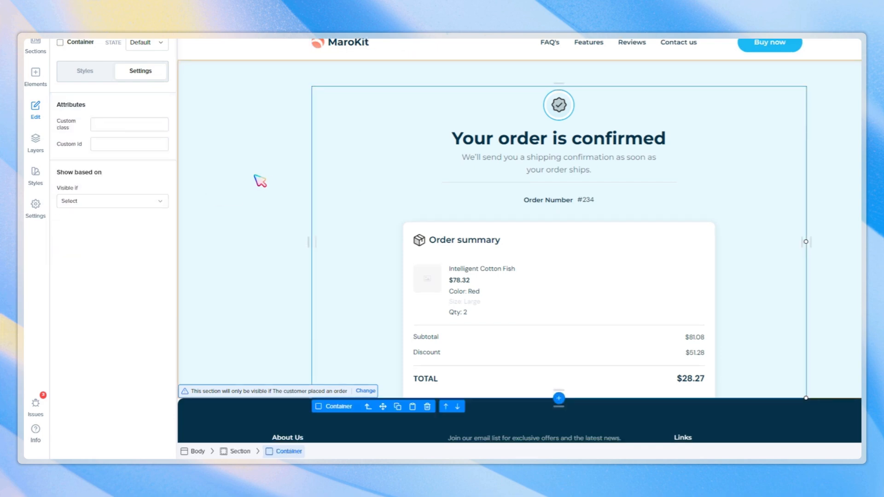
scroll(292, 233, "down", 3)
scroll(238, 128, "up", 3)
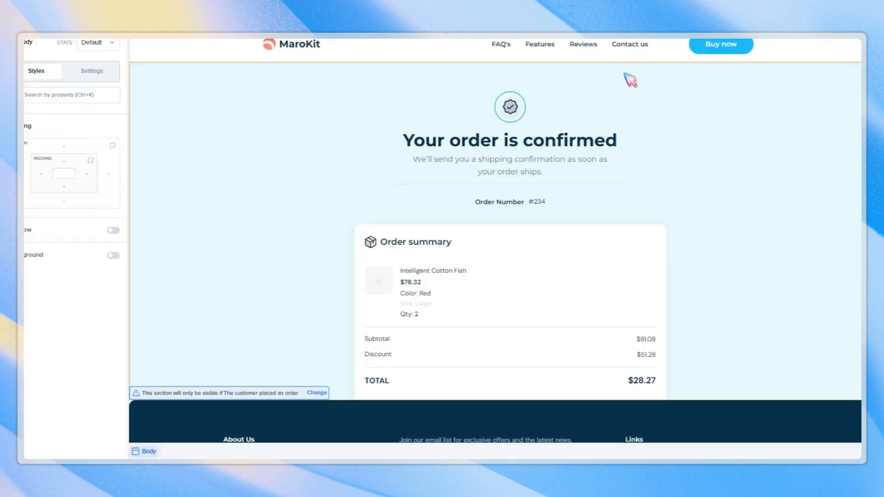
Link the thank-you page navbar's Contact us link to the Contact Us generic page.
left_click(679, 44)
left_click(124, 162)
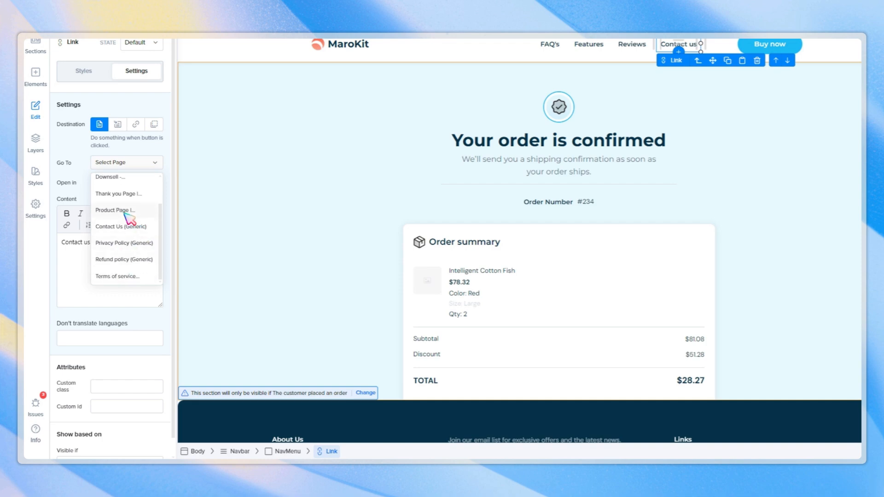
left_click(122, 226)
scroll(507, 231, "down", 3)
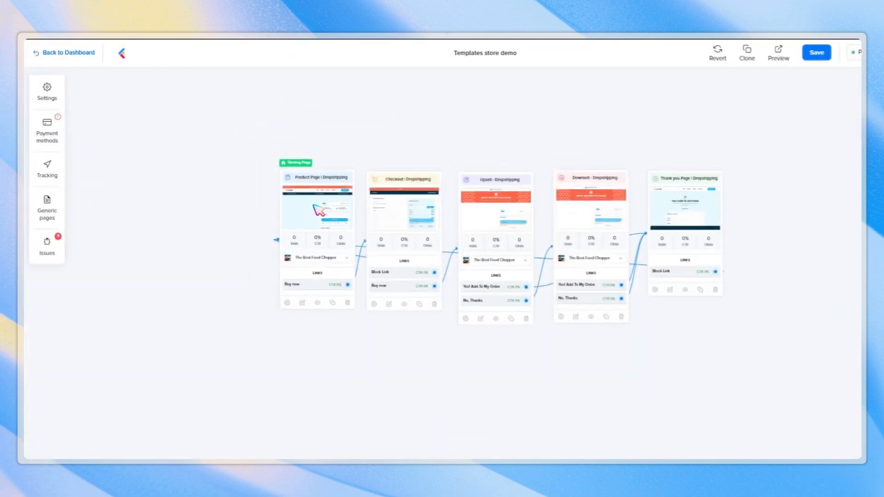
Scroll through the product page sections and open the page preview.
left_click(109, 53)
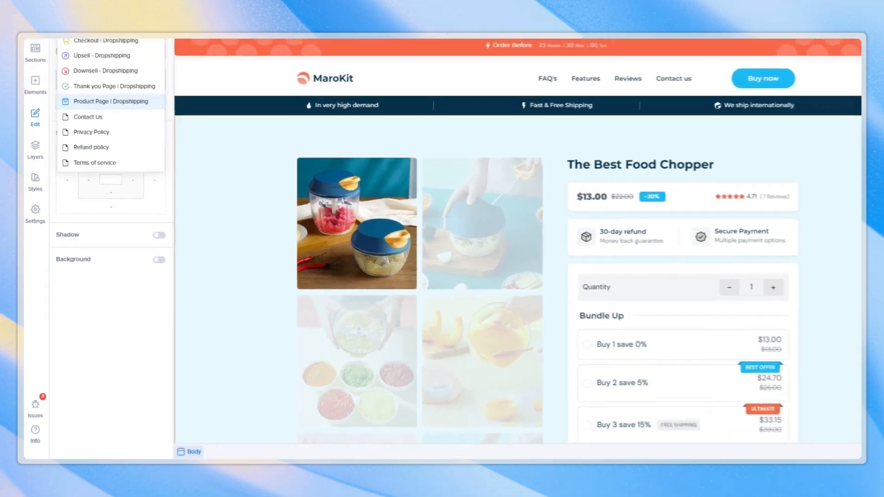
left_click(253, 292)
scroll(253, 293, "down", 10)
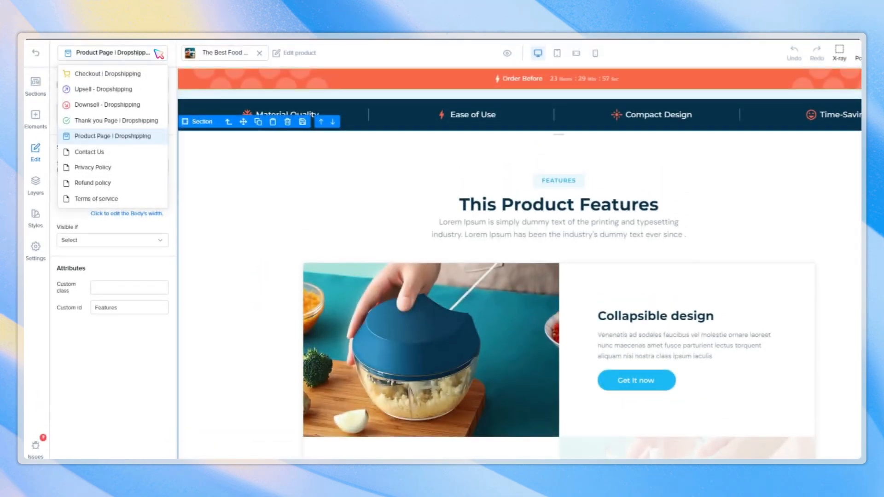
left_click(105, 197)
left_click(118, 297)
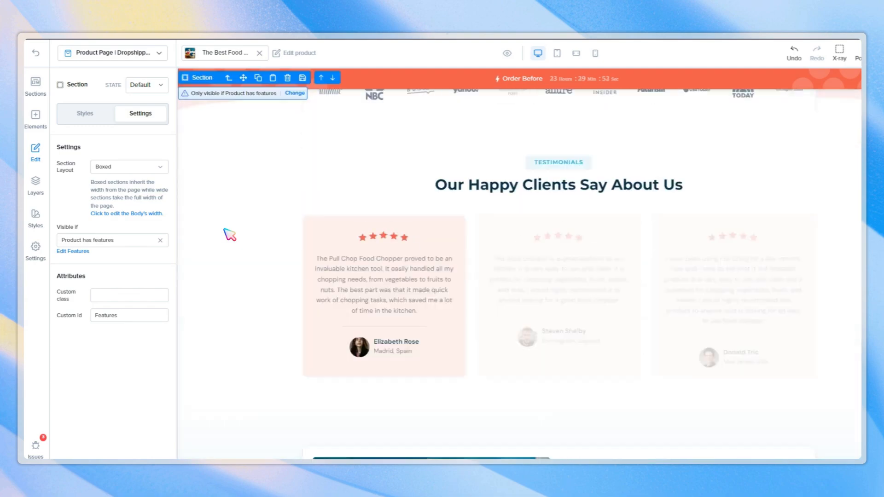
scroll(252, 299, "down", 10)
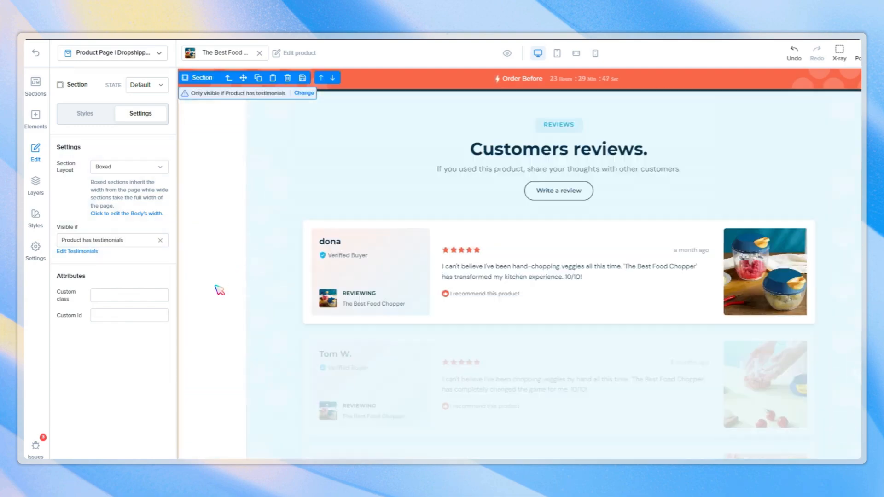
left_click(244, 288)
scroll(249, 258, "down", 5)
scroll(259, 271, "down", 4)
left_click(249, 267)
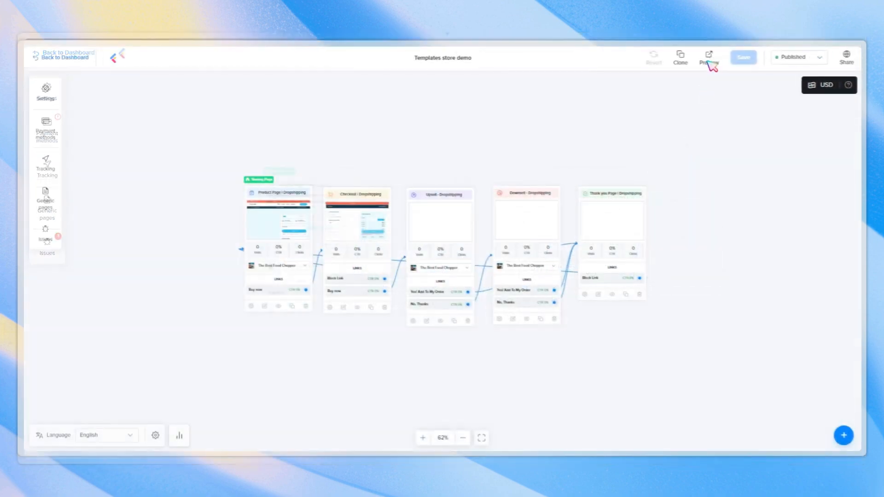
left_click(708, 58)
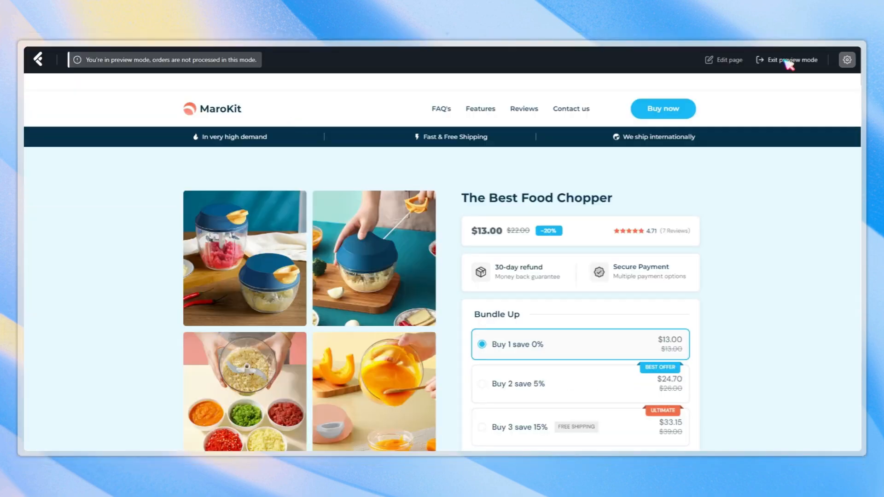
On the live product page, select the Buy 3 save 15% bundle and buy now.
left_click(787, 61)
scroll(742, 198, "down", 5)
scroll(566, 303, "up", 4)
left_click(596, 323)
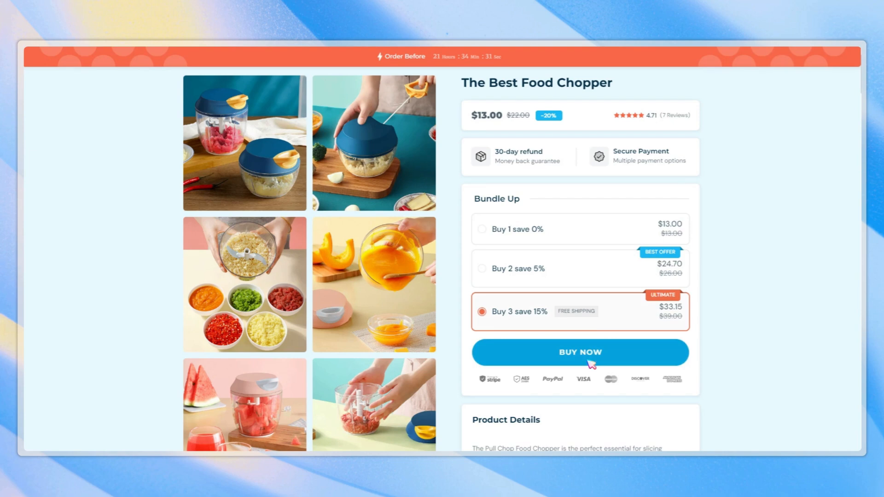
left_click(591, 365)
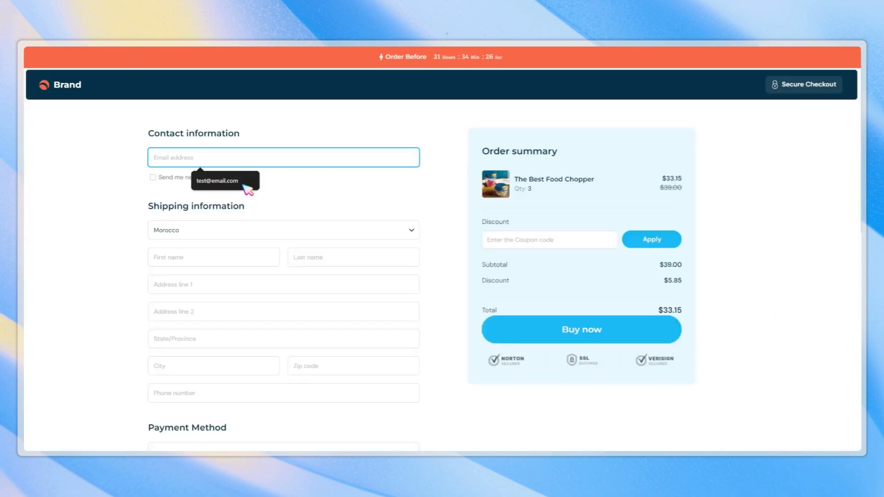
Fill in the checkout's e-mail, name, address, state, city, zip code and phone fields with test data.
type("test@email.com")
left_click(216, 259)
type("test")
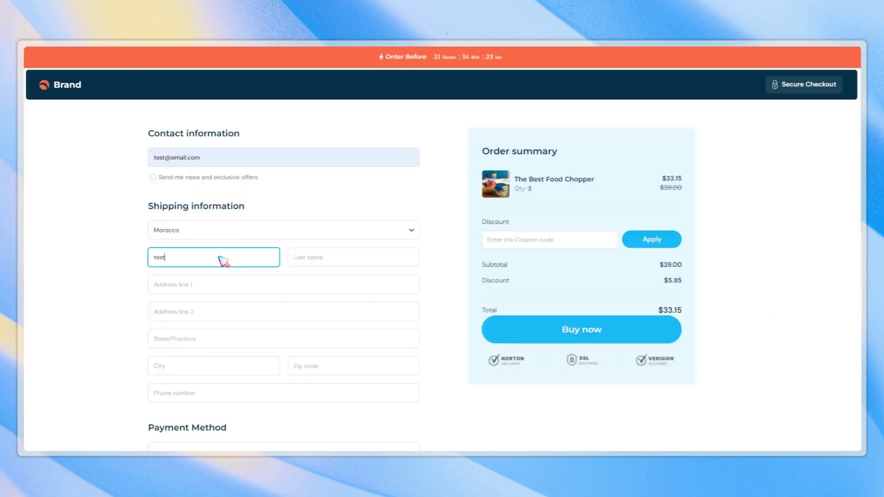
left_click(198, 287)
type("test")
left_click(178, 313)
type("test")
left_click(170, 344)
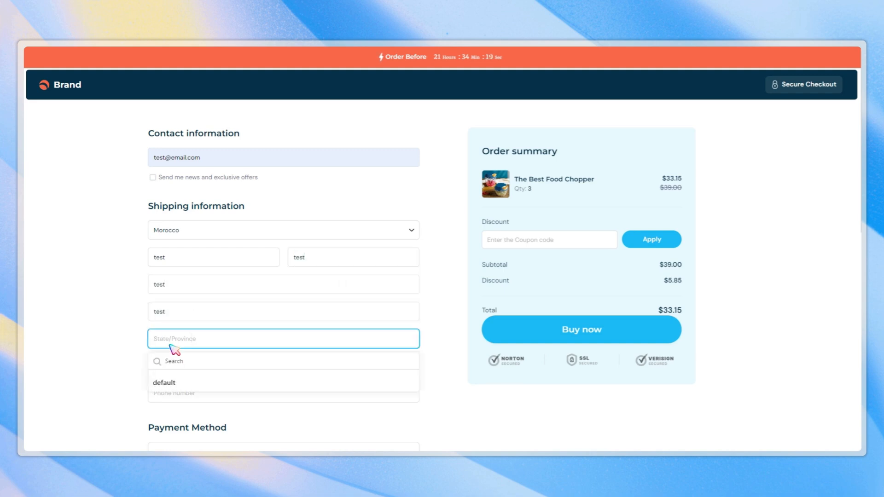
left_click(175, 382)
left_click(173, 410)
type("test")
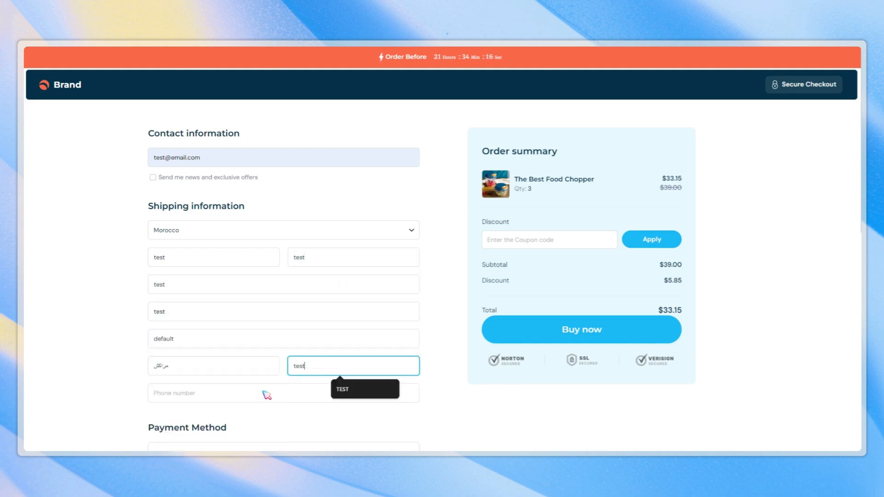
left_click(267, 395)
type("test")
Choose Cash on Delivery as the payment method and place the order.
scroll(110, 313, "down", 15)
left_click(194, 295)
scroll(190, 347, "down", 1)
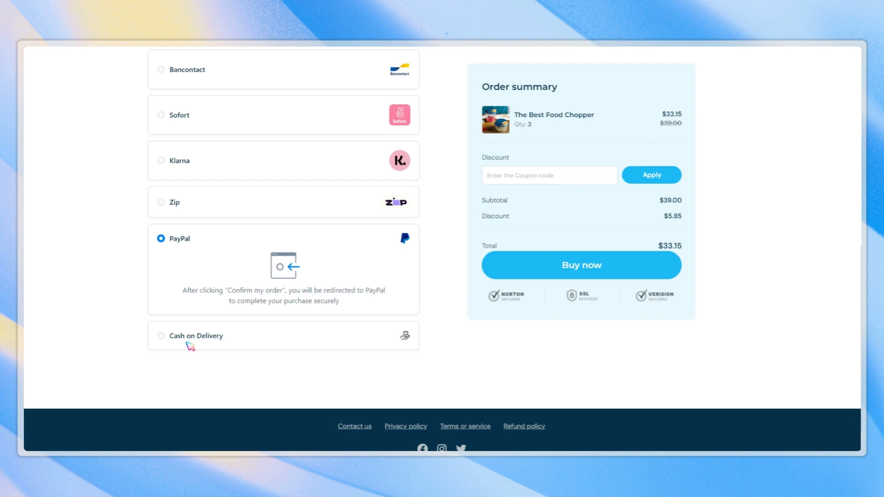
left_click(190, 347)
scroll(582, 300, "up", 3)
left_click(595, 264)
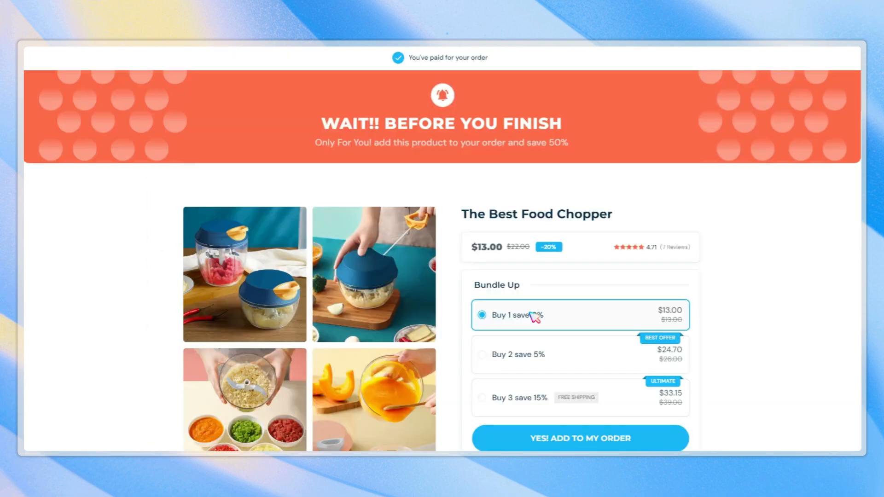
Scroll through the upsell offer page.
scroll(532, 315, "down", 2)
scroll(600, 356, "down", 2)
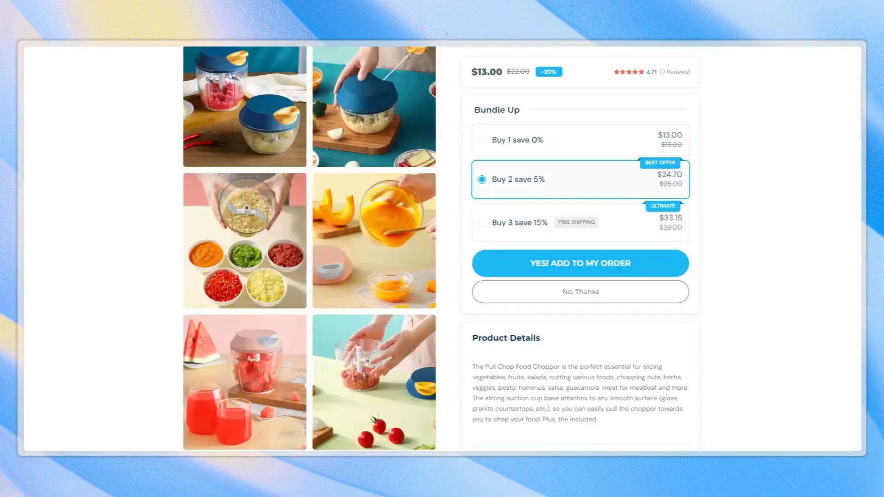